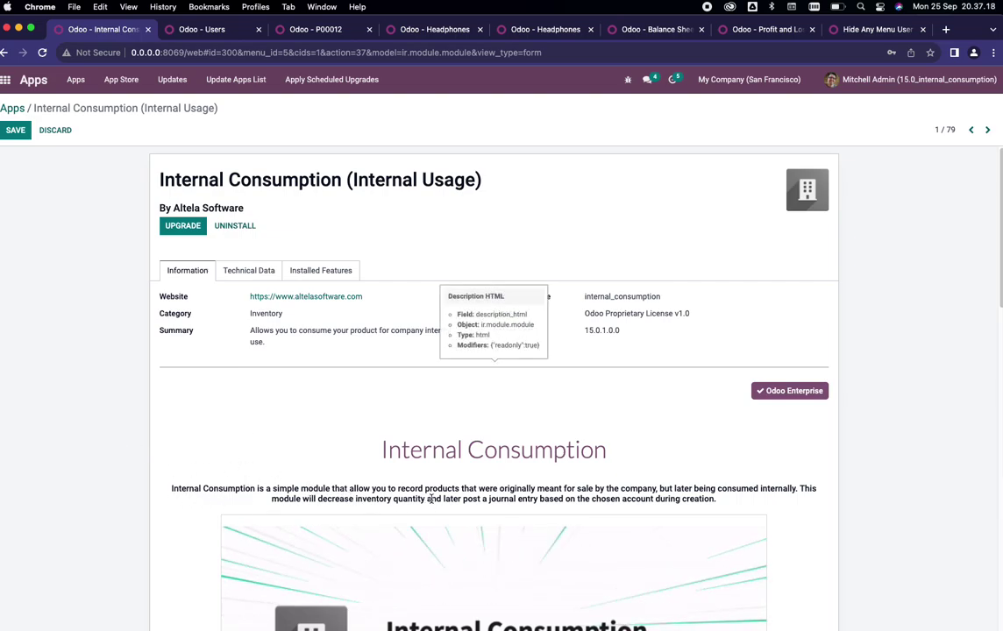
# Highlight phrases like 'record products', 'consumed internally' and 'decrease inventory quantity' in the module description
pyautogui.moveTo(398, 488); pyautogui.dragTo(458, 488)
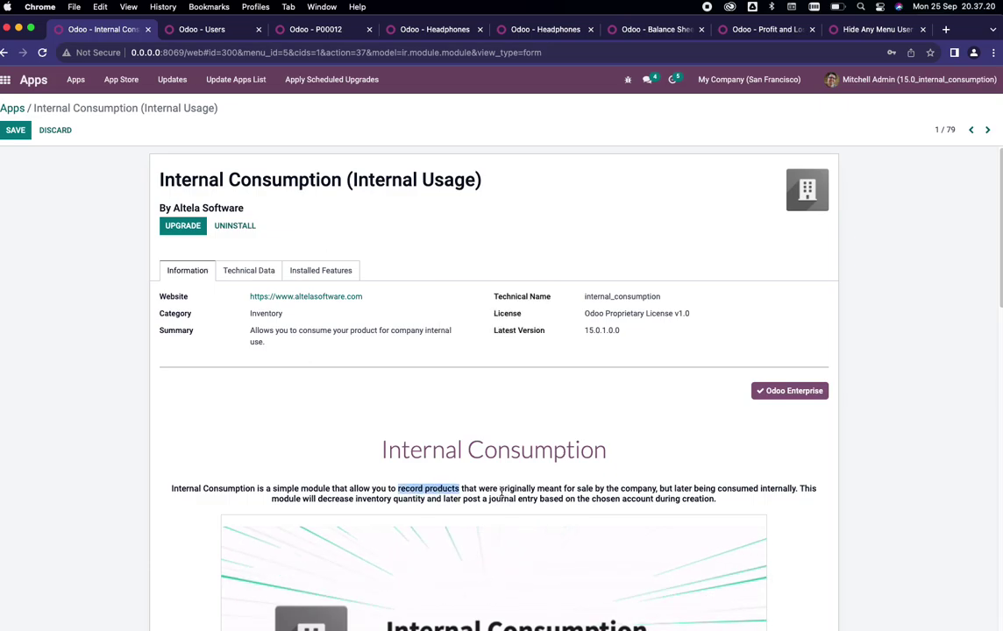
pyautogui.moveTo(595, 488); pyautogui.dragTo(654, 488)
pyautogui.doubleClick(665, 489)
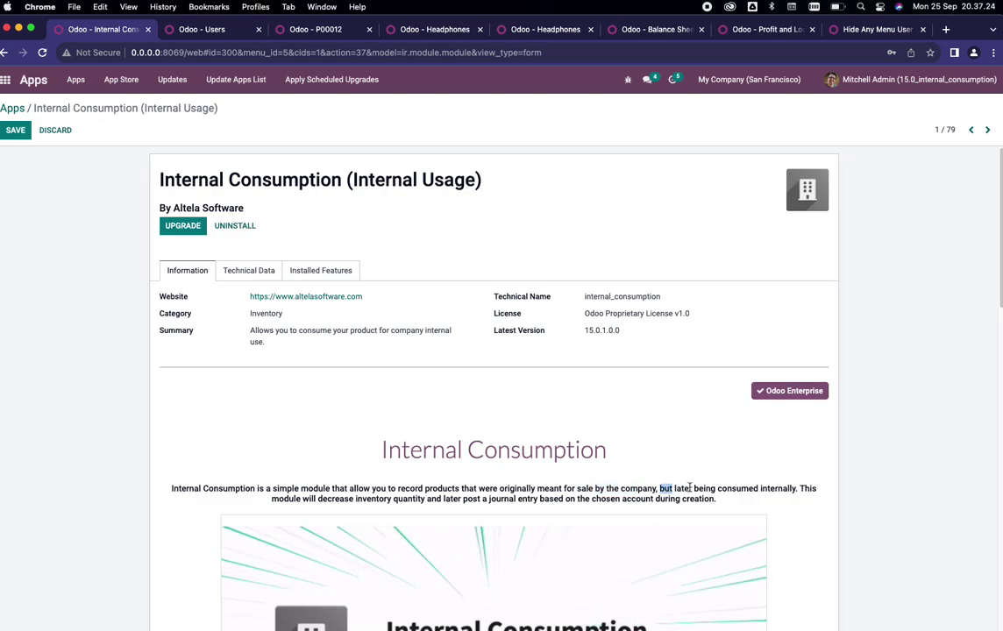
pyautogui.moveTo(722, 489); pyautogui.dragTo(772, 487)
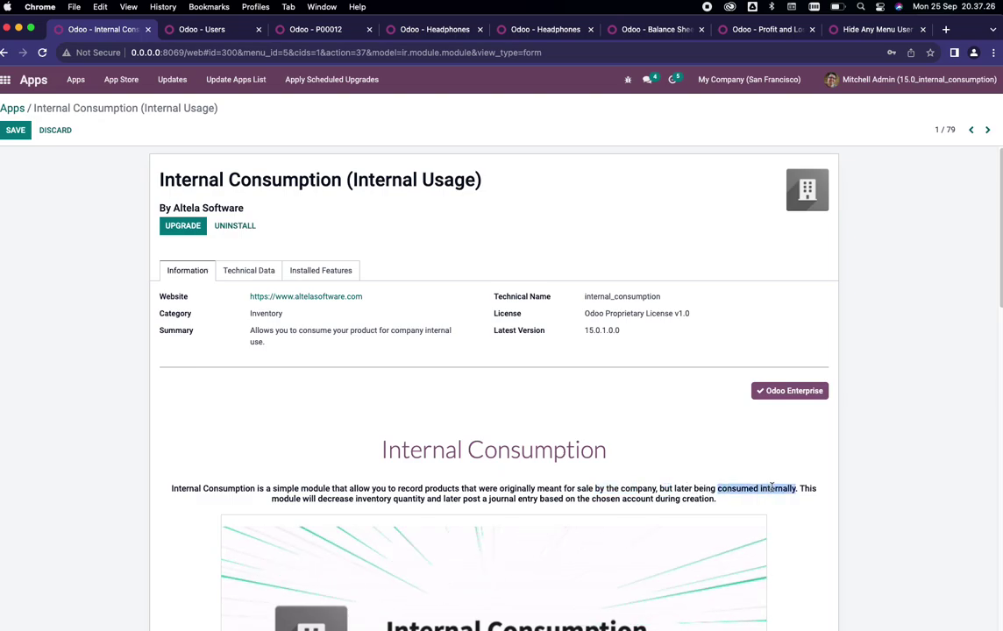
pyautogui.click(816, 504)
pyautogui.moveTo(318, 499); pyautogui.dragTo(408, 501)
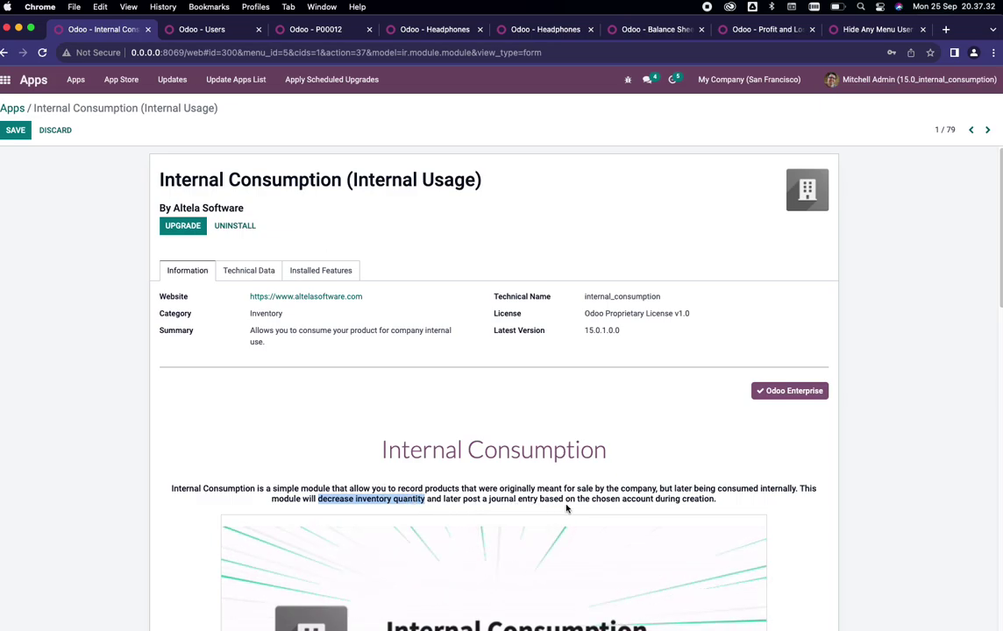
pyautogui.click(843, 506)
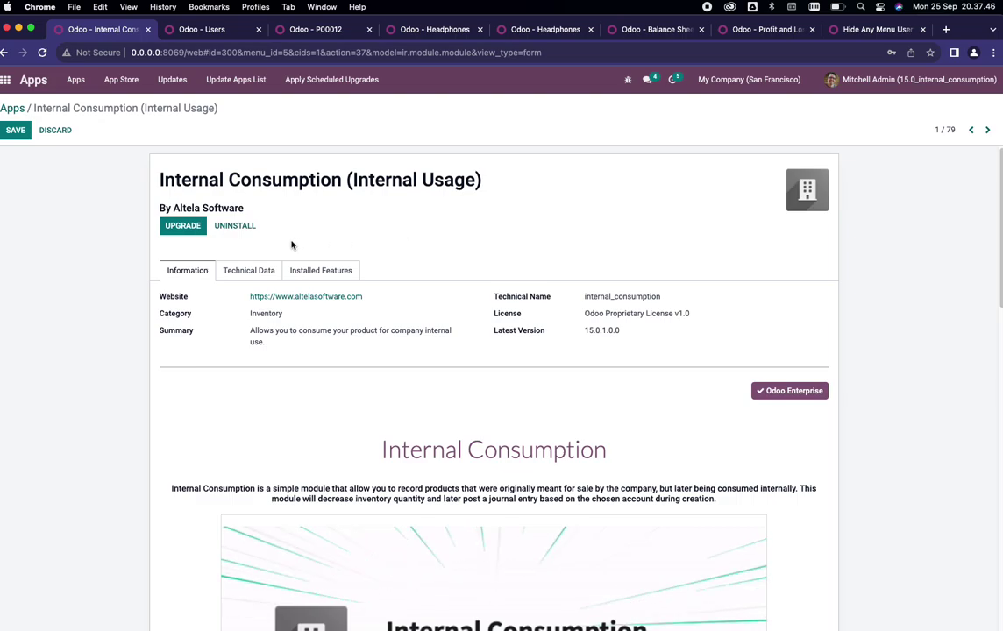
# View the module's technical data and dependencies, then go back to its Information tab
pyautogui.click(242, 271)
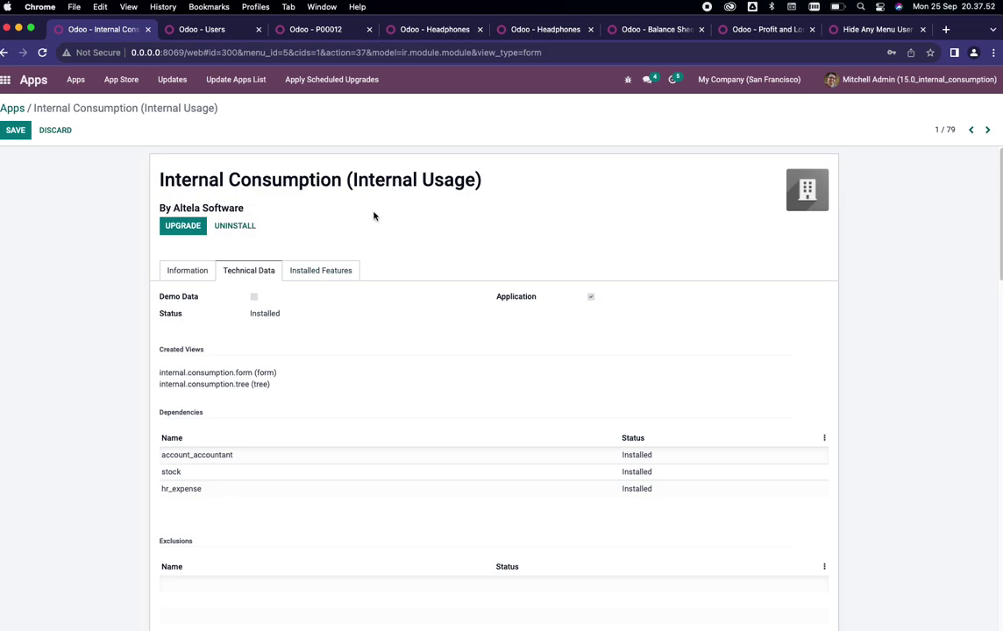
pyautogui.click(195, 270)
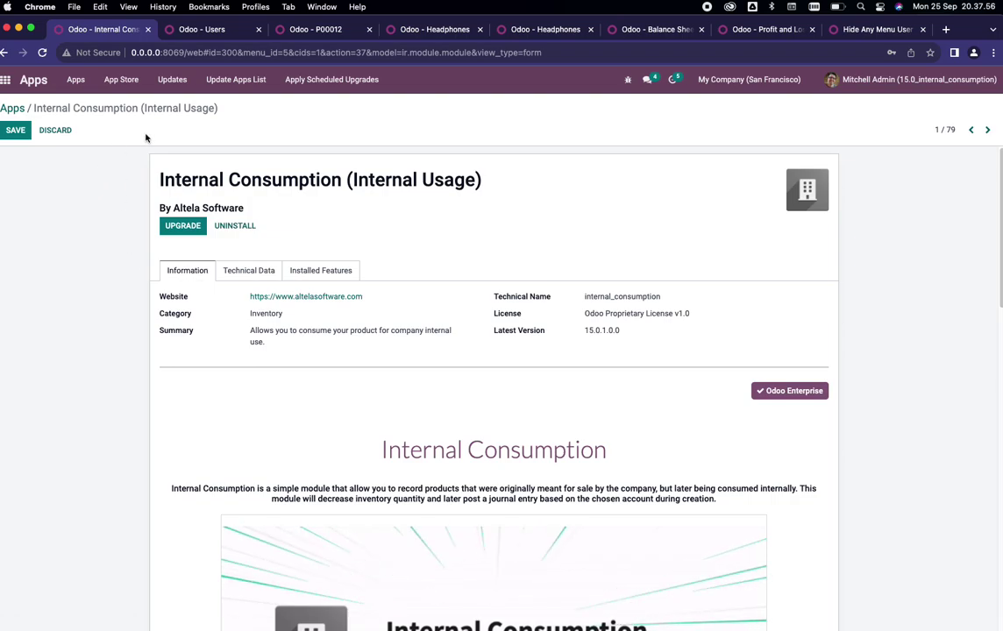
# Open the demo user's record from Settings > Users & Companies > Users and review it
pyautogui.click(220, 31)
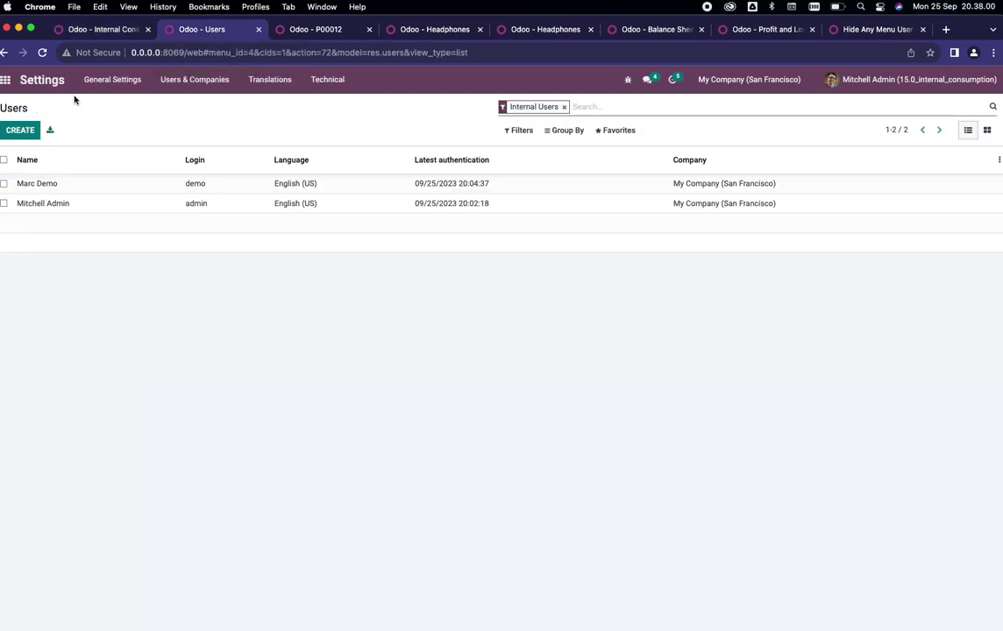
pyautogui.click(9, 79)
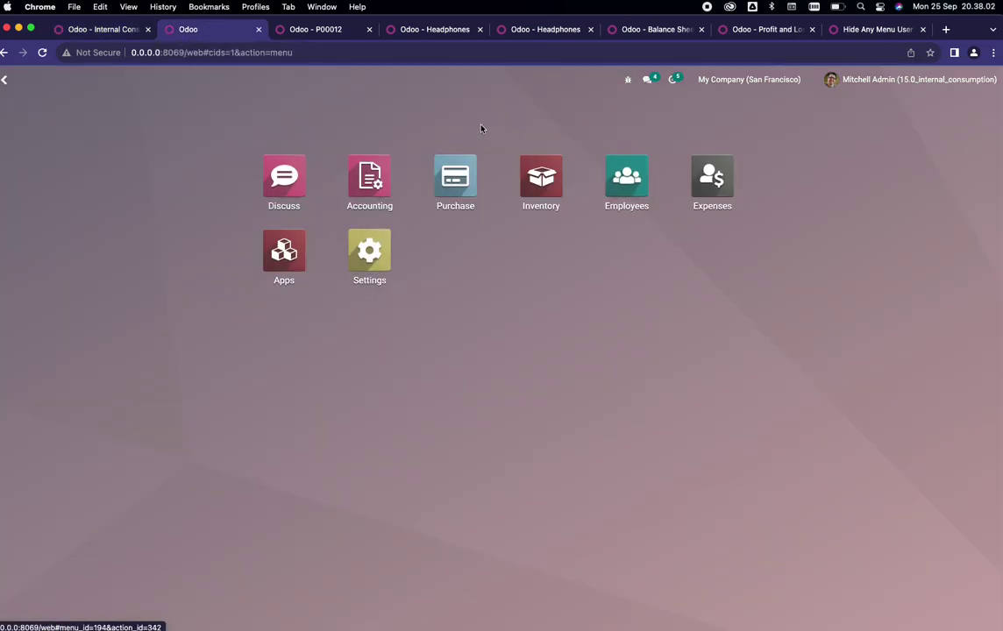
pyautogui.click(331, 229)
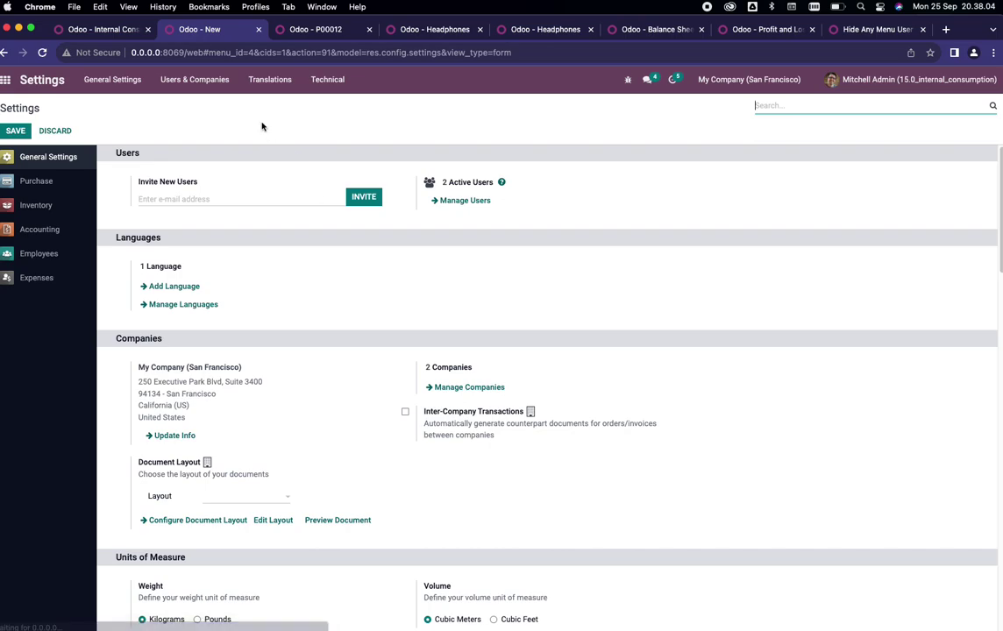
pyautogui.click(176, 83)
pyautogui.click(175, 106)
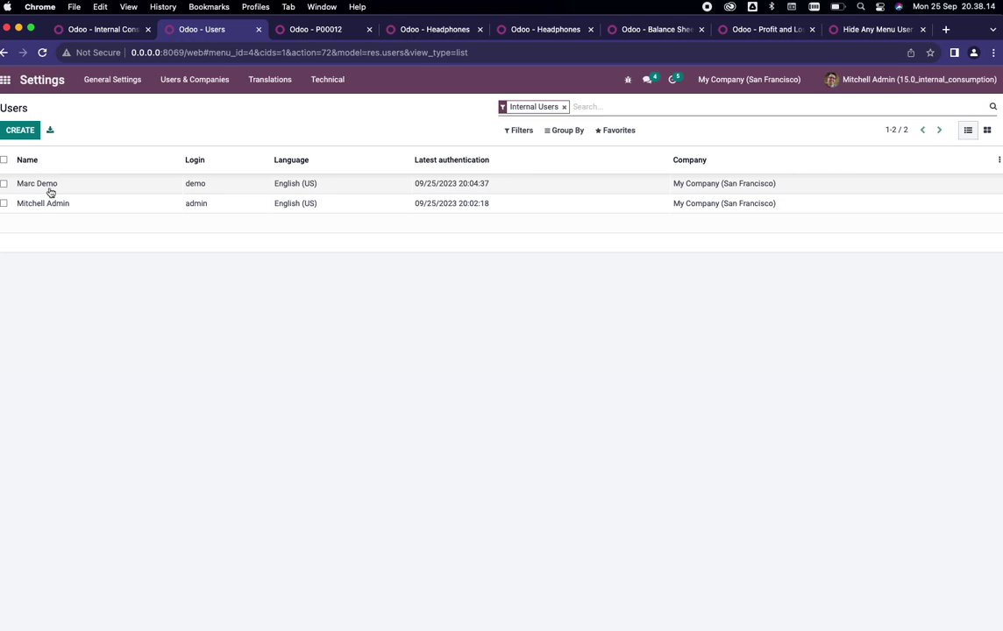
pyautogui.click(77, 192)
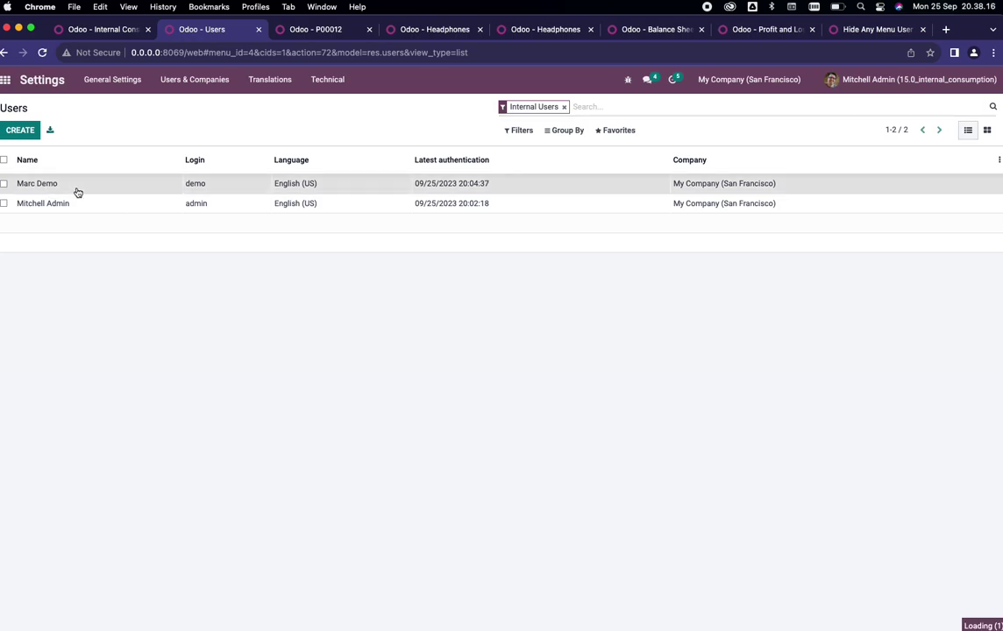
pyautogui.scroll(-7, 142, 282)
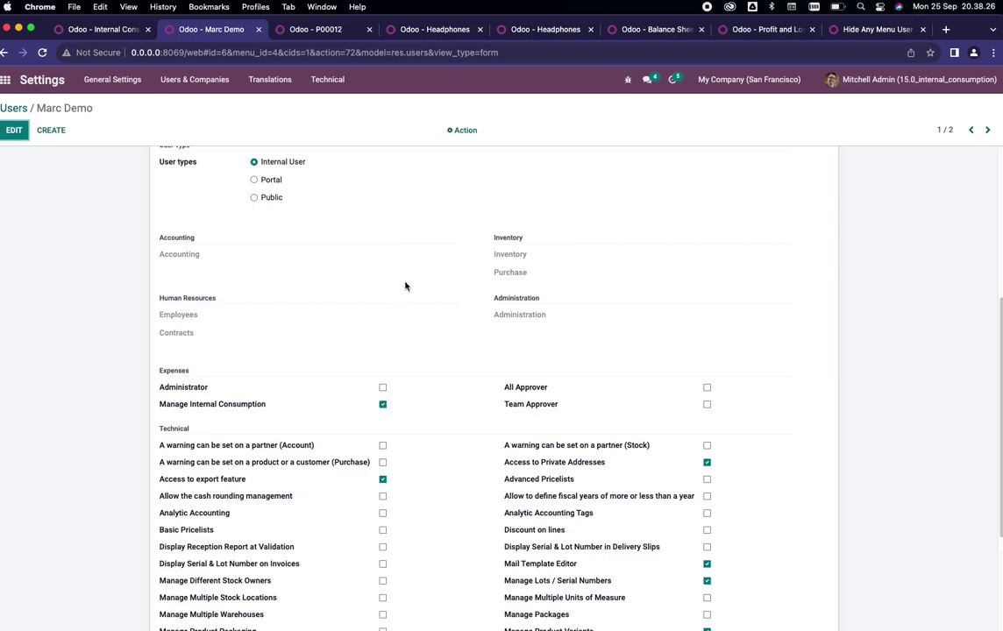
pyautogui.scroll(1, 389, 279)
# Put the demo user's record into edit mode, then discard without changes
pyautogui.click(495, 253)
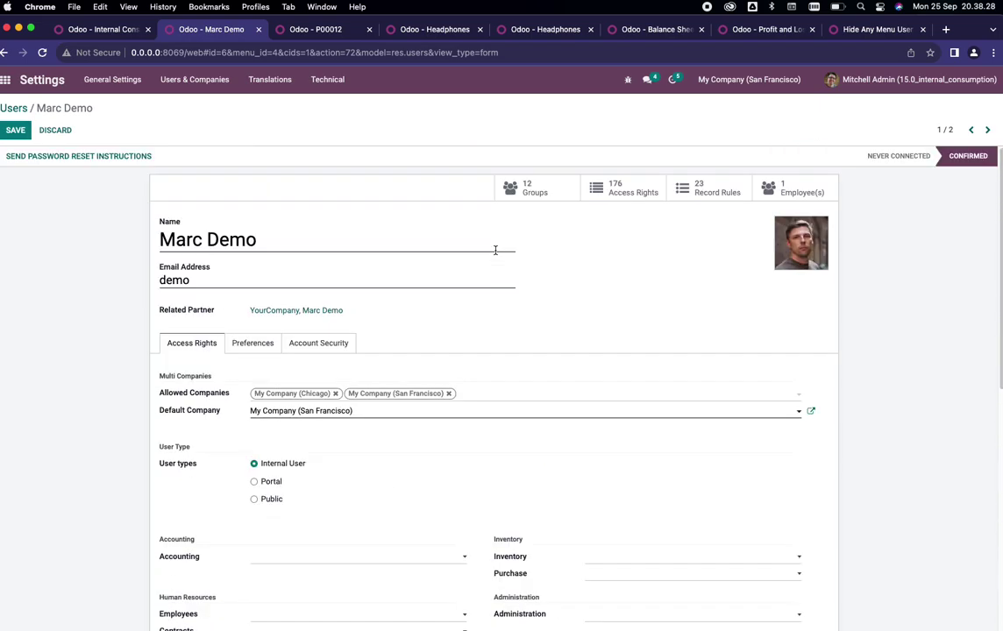
pyautogui.click(61, 129)
pyautogui.scroll(-2, 392, 458)
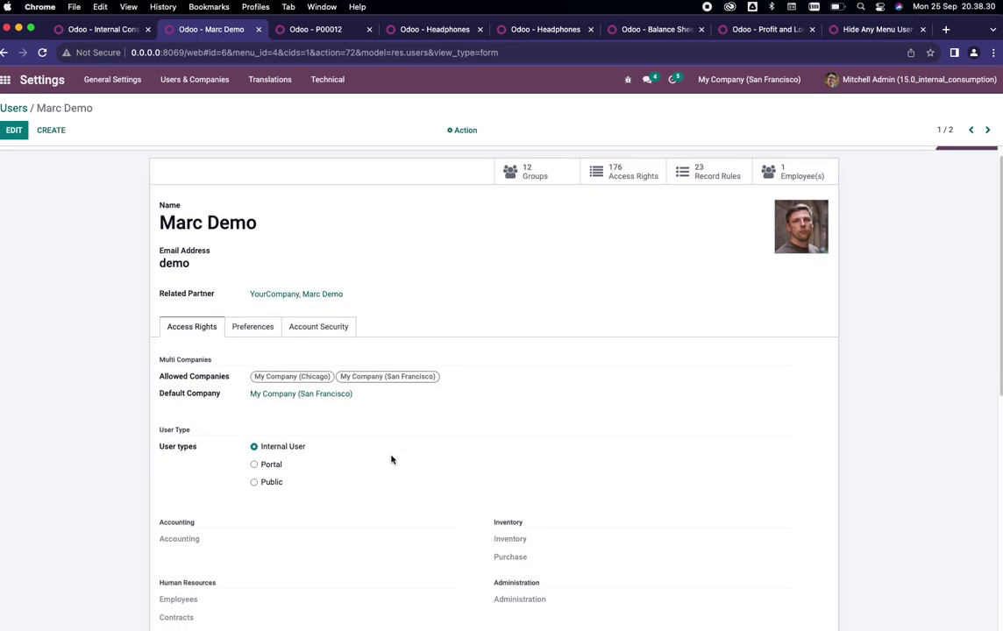
pyautogui.scroll(2, 371, 410)
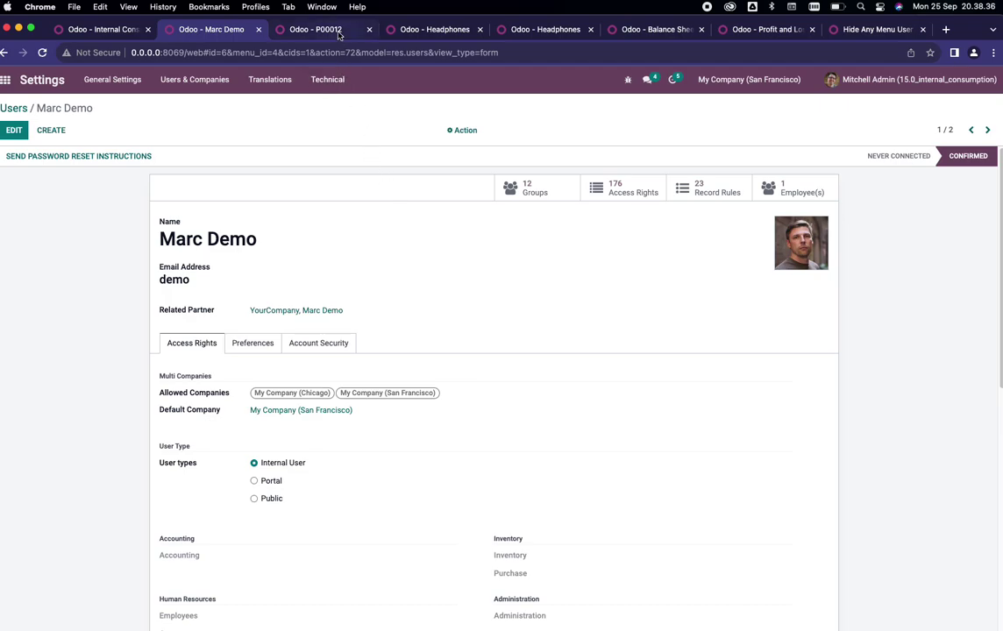
# Review purchase order P00012 and its order line for 21 Headphones
pyautogui.click(306, 30)
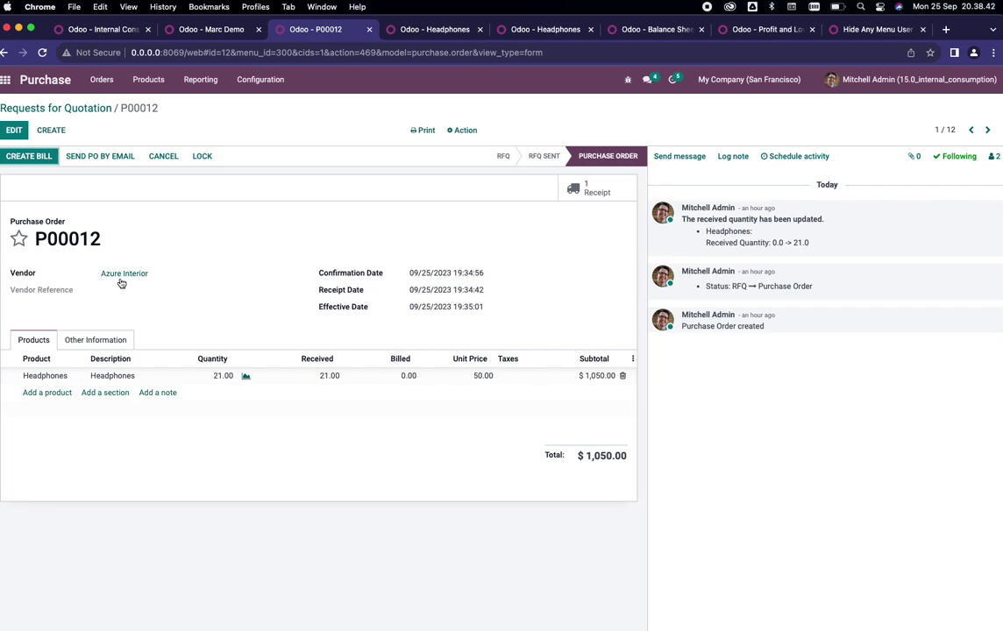
pyautogui.moveTo(46, 380)
# Inspect the Computer Accessories category's AVCO valuation accounts from Headphones, then go back to P00012
pyautogui.click(406, 29)
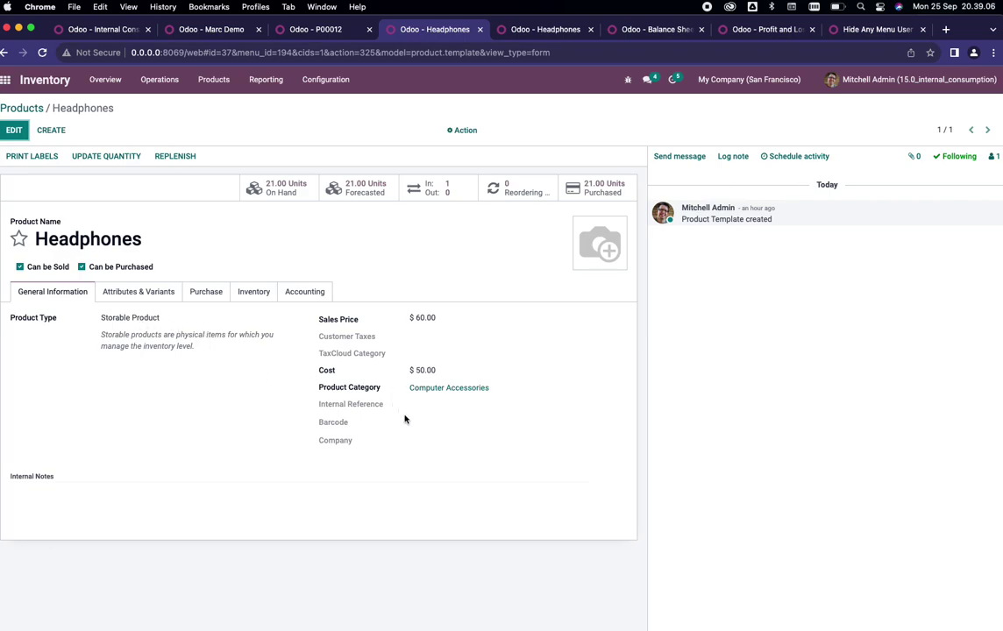
pyautogui.click(443, 388)
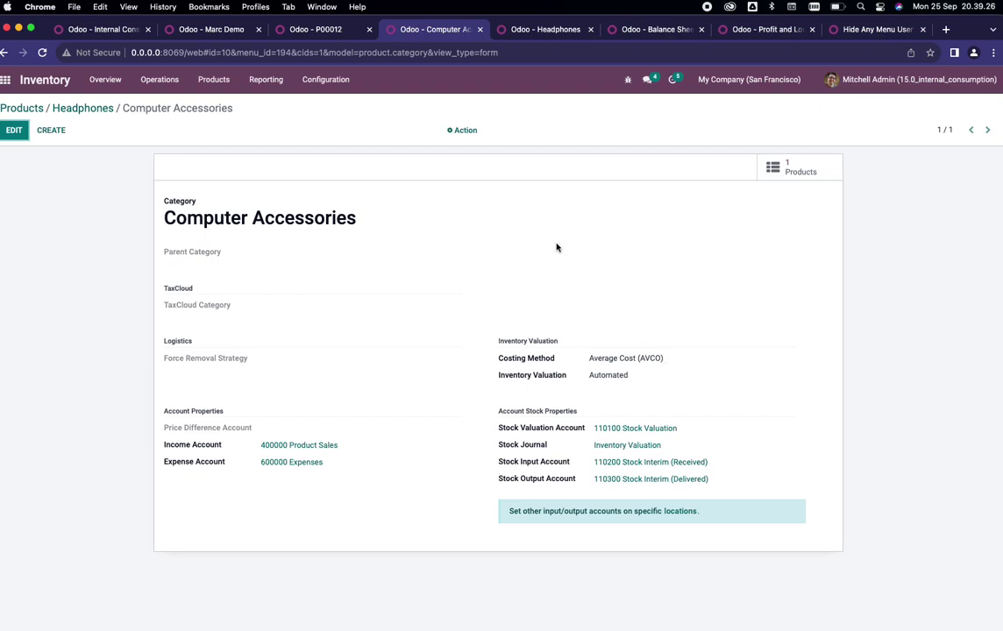
pyautogui.click(543, 31)
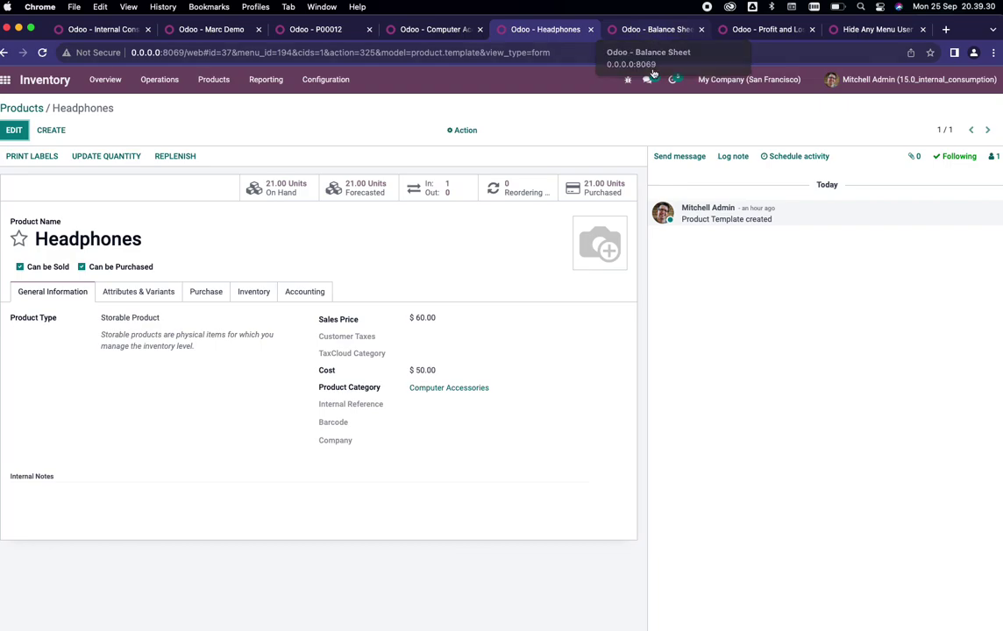
pyautogui.click(323, 33)
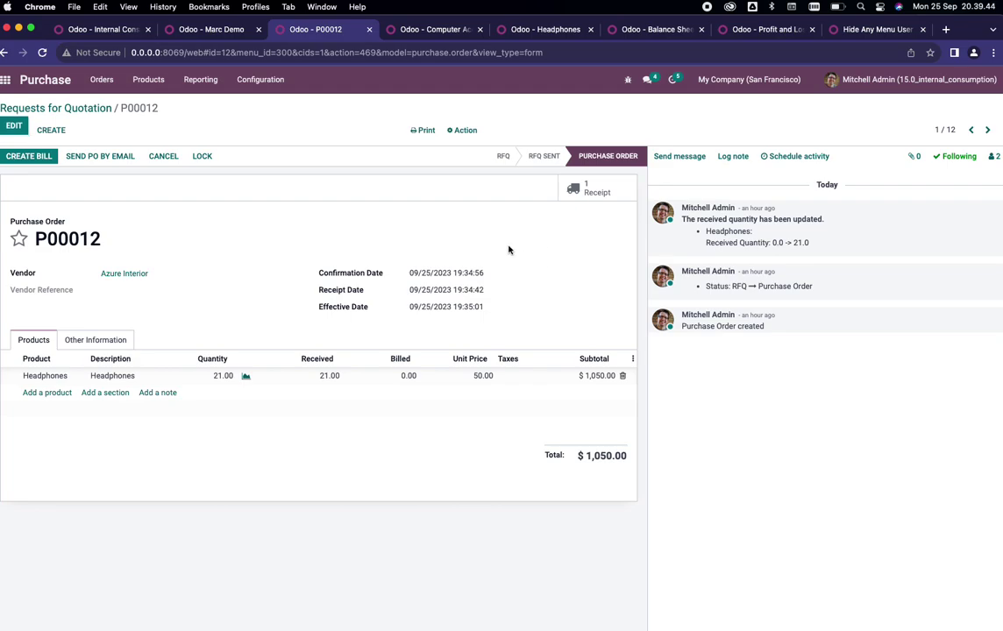
# Check the Balance Sheet's 1,050.00 Stock Valuation, then the Profit and Loss report's $0.00 cost of revenue
pyautogui.click(671, 33)
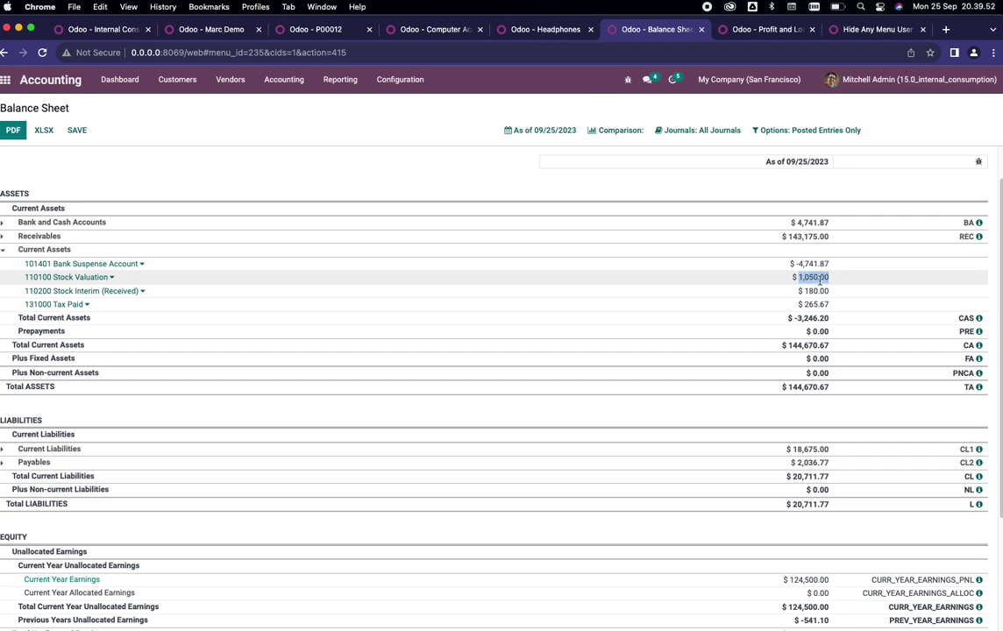
pyautogui.click(728, 29)
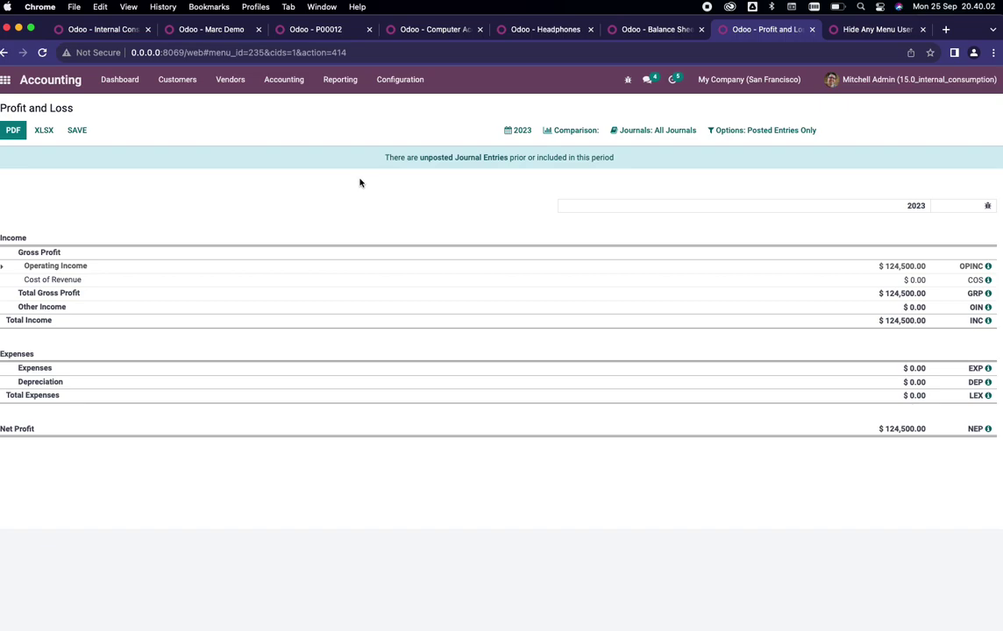
# In the demo user's separate session, open Expenses > Internal Consumption
pyautogui.press('super+grave')
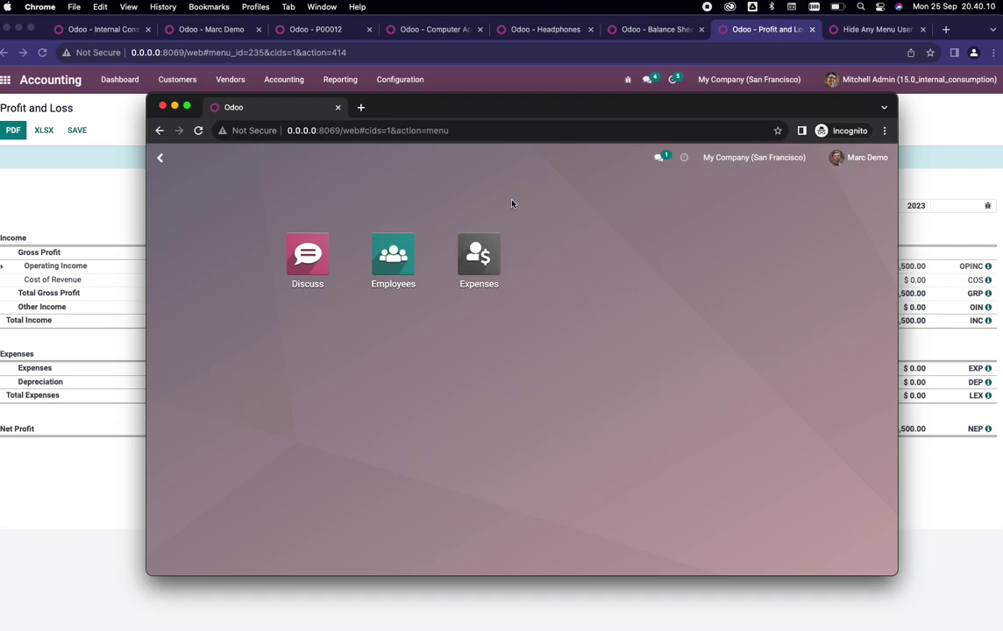
pyautogui.click(490, 271)
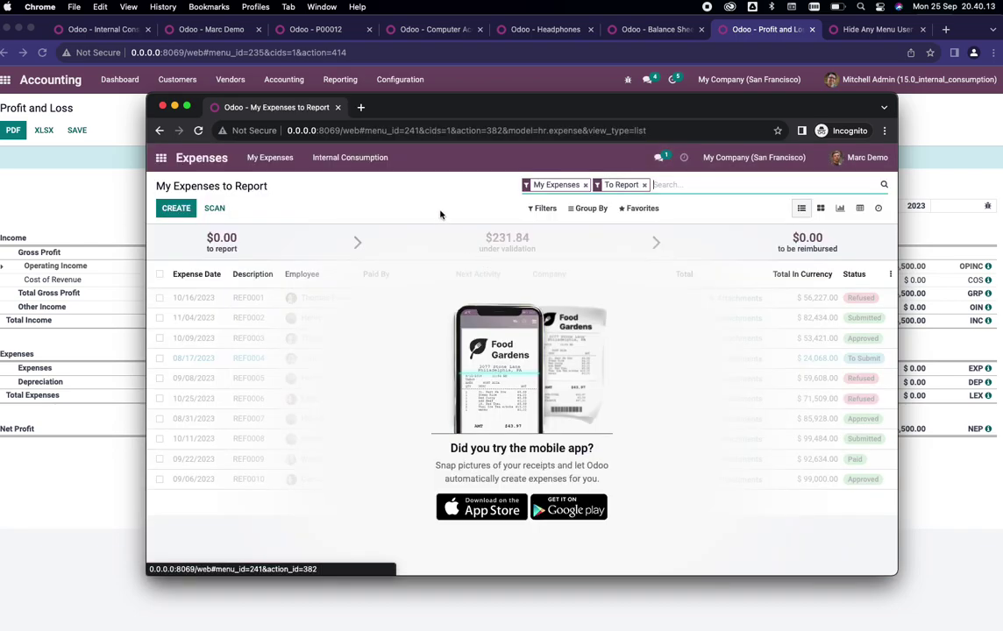
pyautogui.click(374, 166)
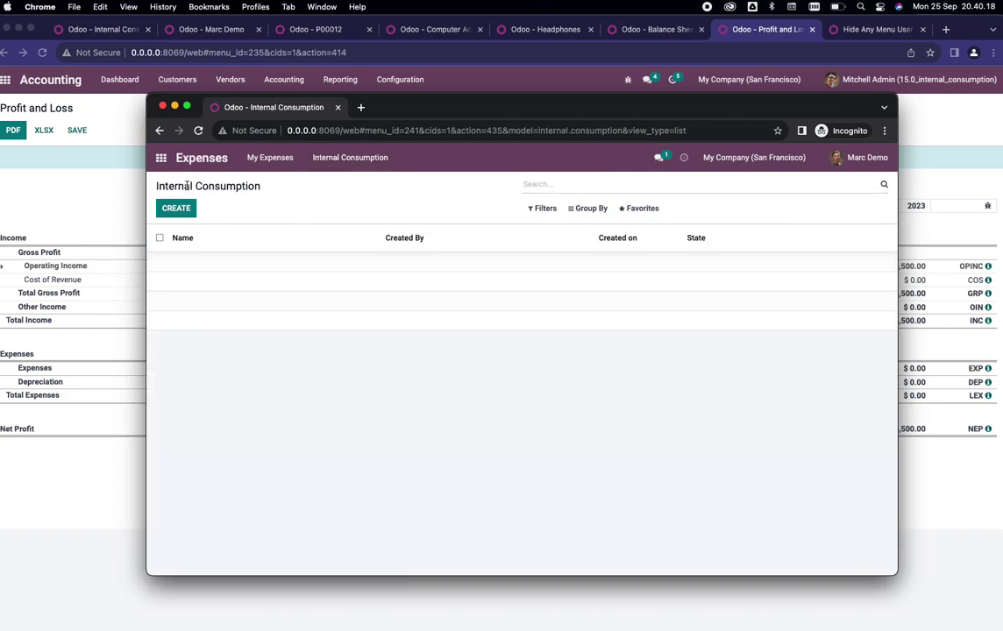
# Create a new Internal Consumption record named 'Internal Usage of 25 Sep 2023'
pyautogui.click(184, 212)
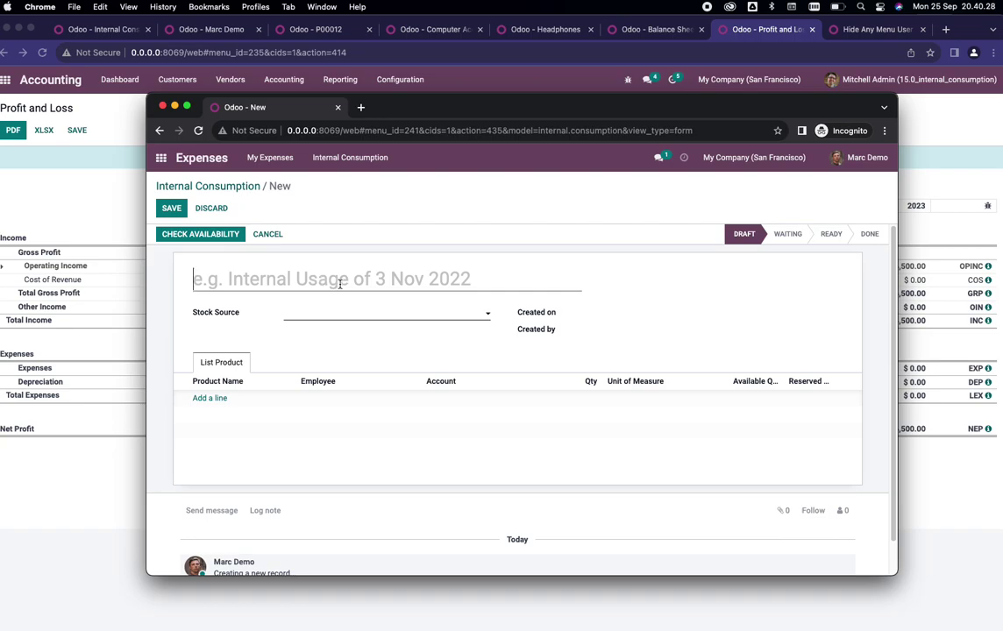
pyautogui.write('Internal ')
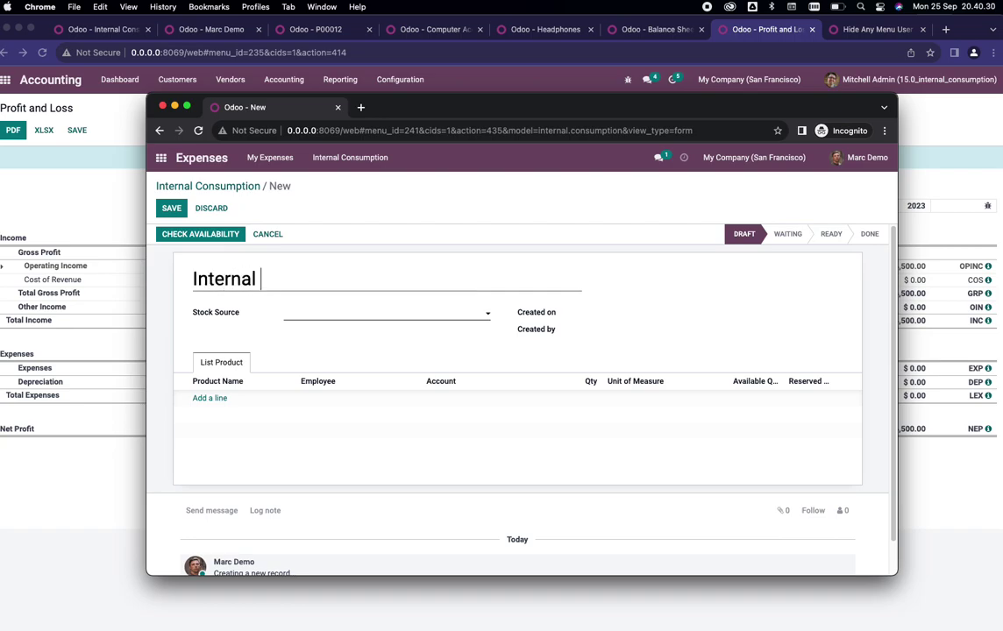
pyautogui.write('Usage')
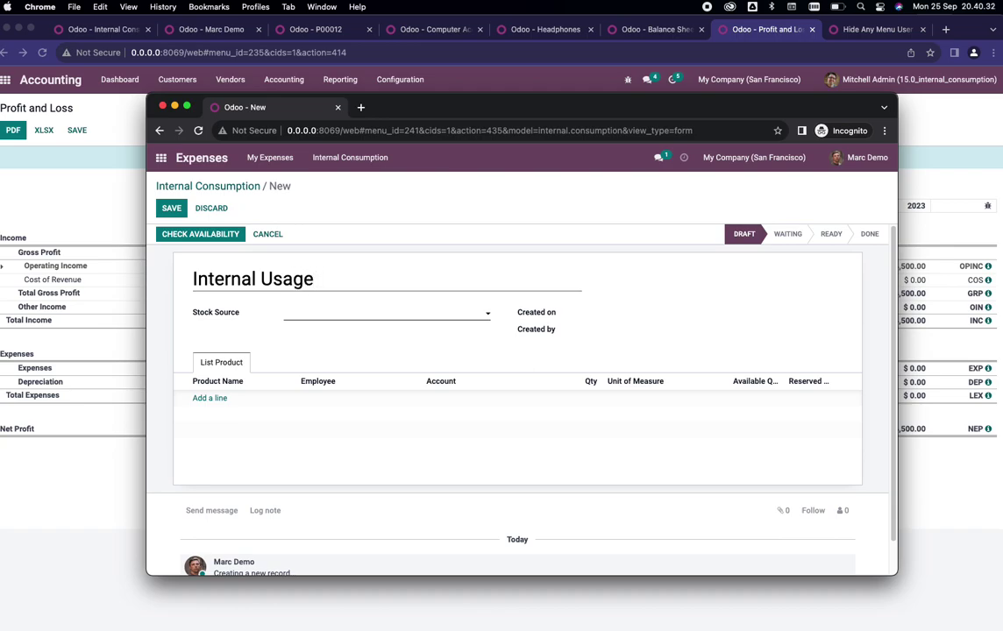
pyautogui.write(' of 25 S')
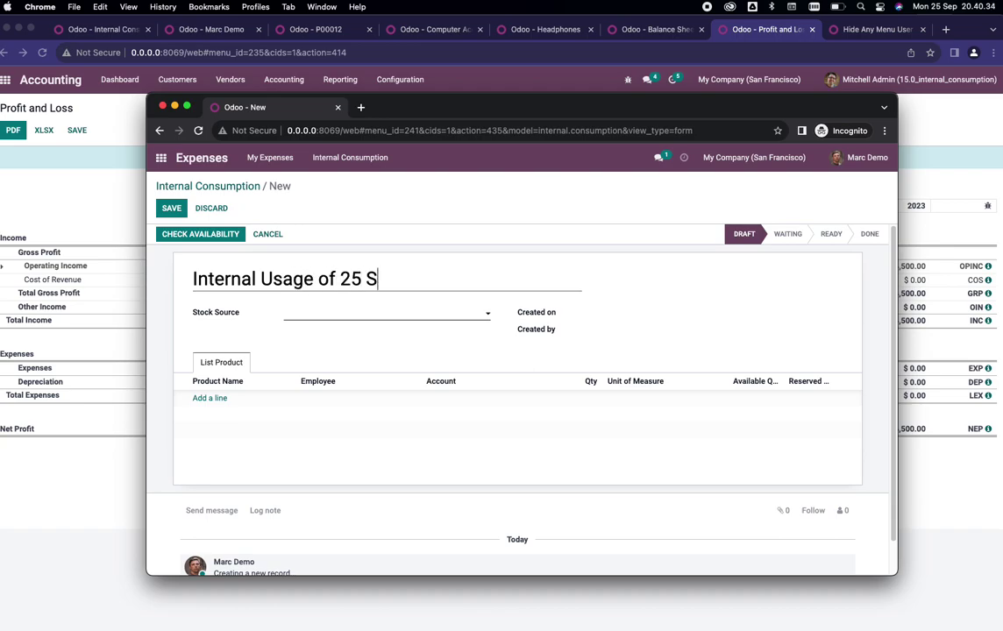
pyautogui.write('ep 2023')
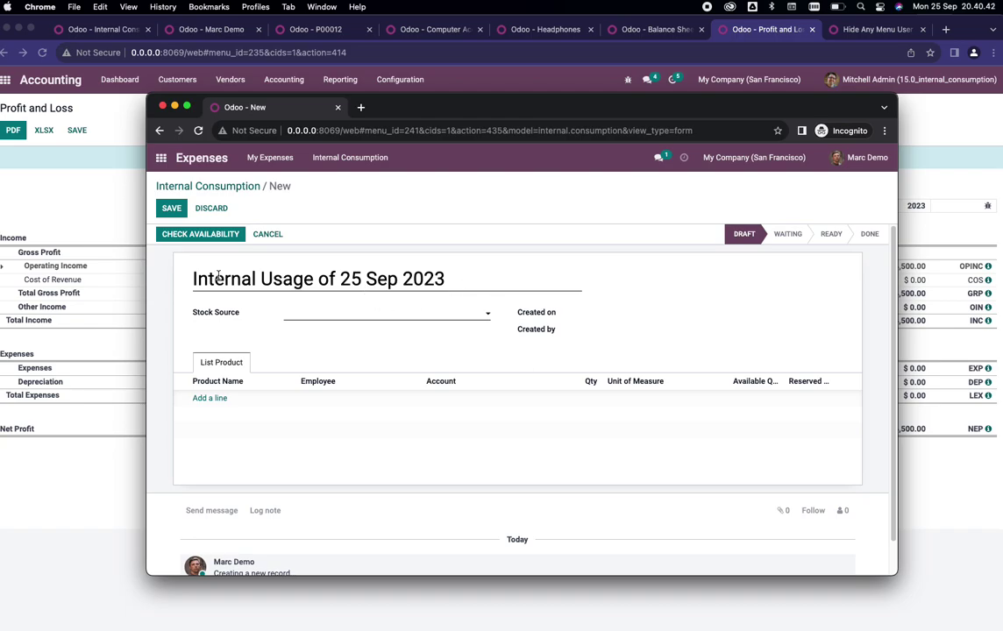
# Set the stock source to WH/Stock and add a Headphones line
pyautogui.click(325, 317)
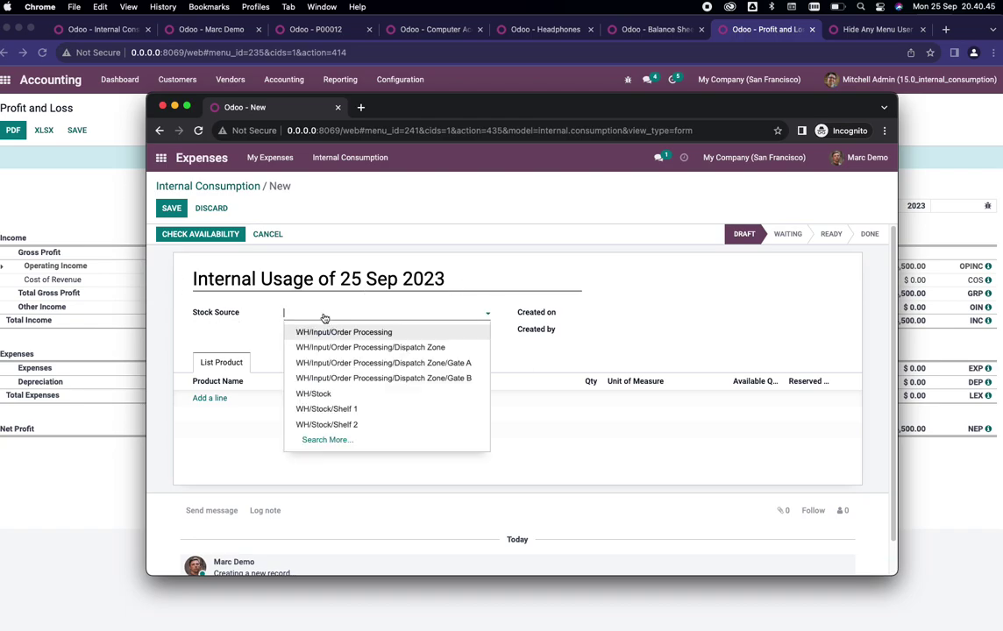
pyautogui.click(330, 399)
pyautogui.click(224, 401)
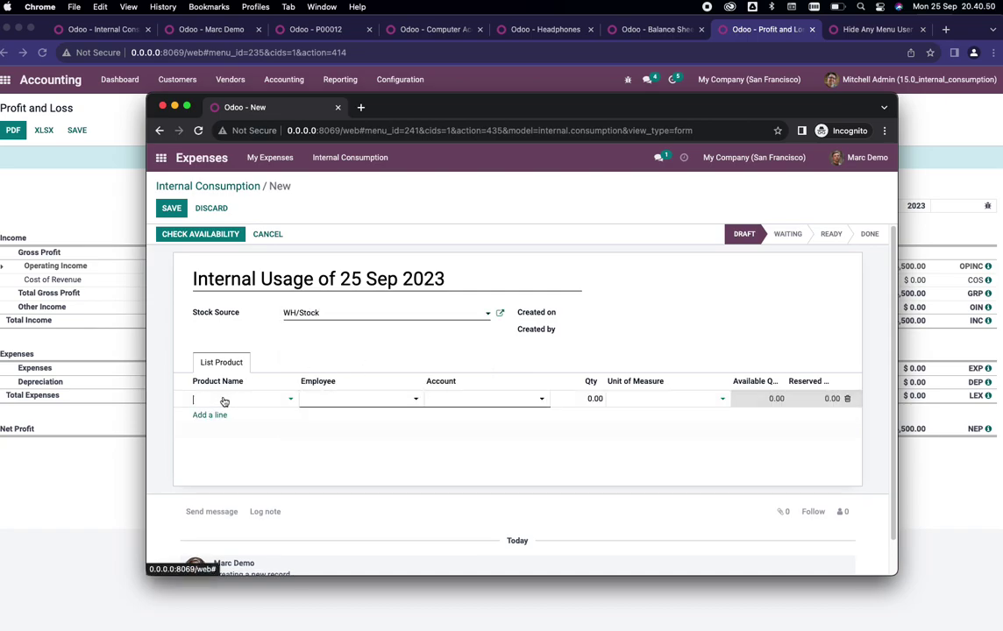
pyautogui.write('head')
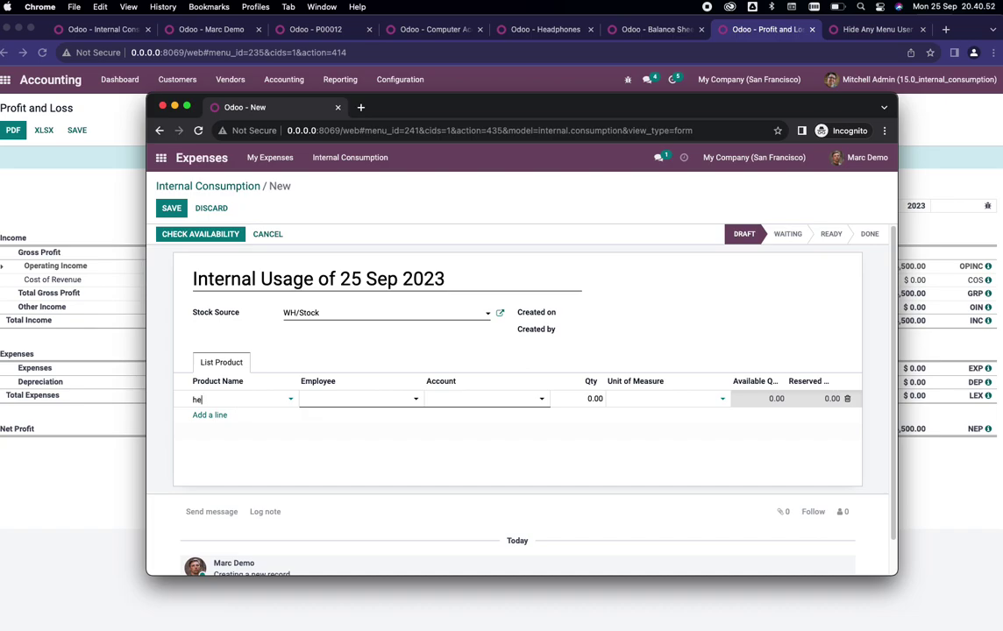
pyautogui.click(245, 426)
# Assign the Headphones line to an employee and charge it to 962010 Office Equipment
pyautogui.click(345, 399)
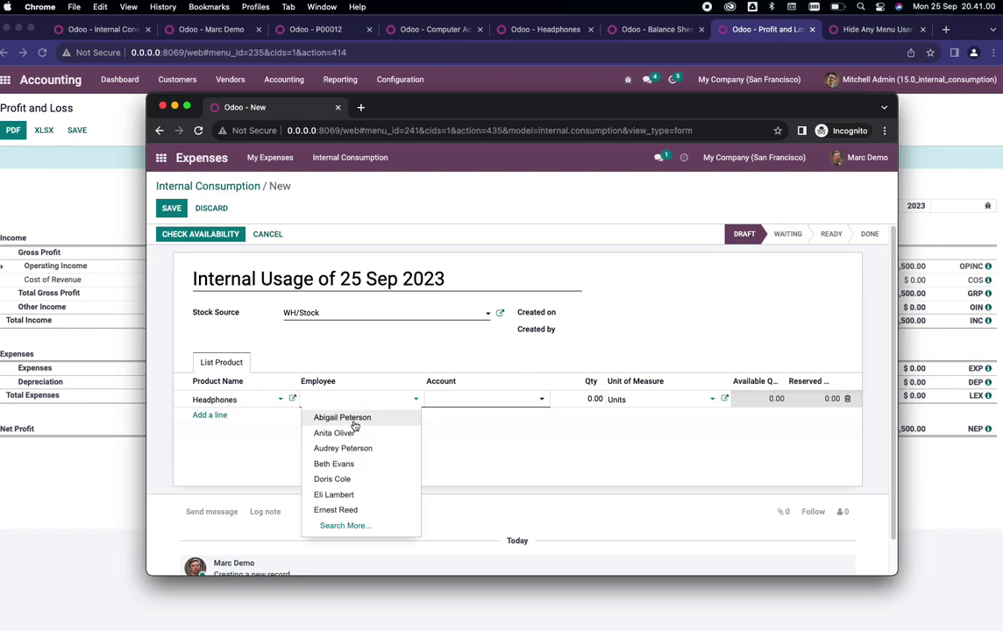
pyautogui.click(343, 418)
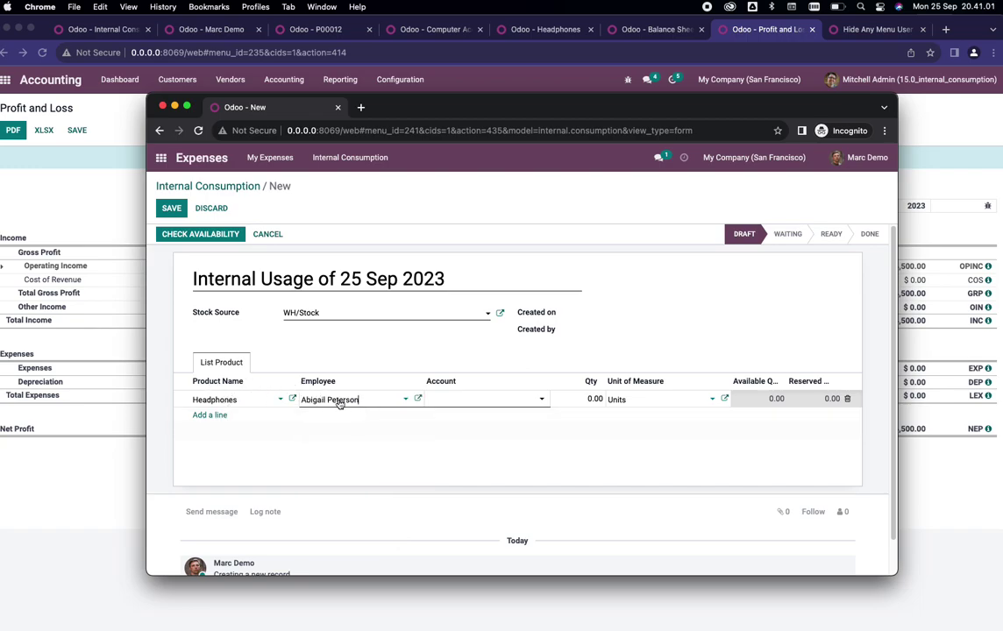
pyautogui.click(472, 405)
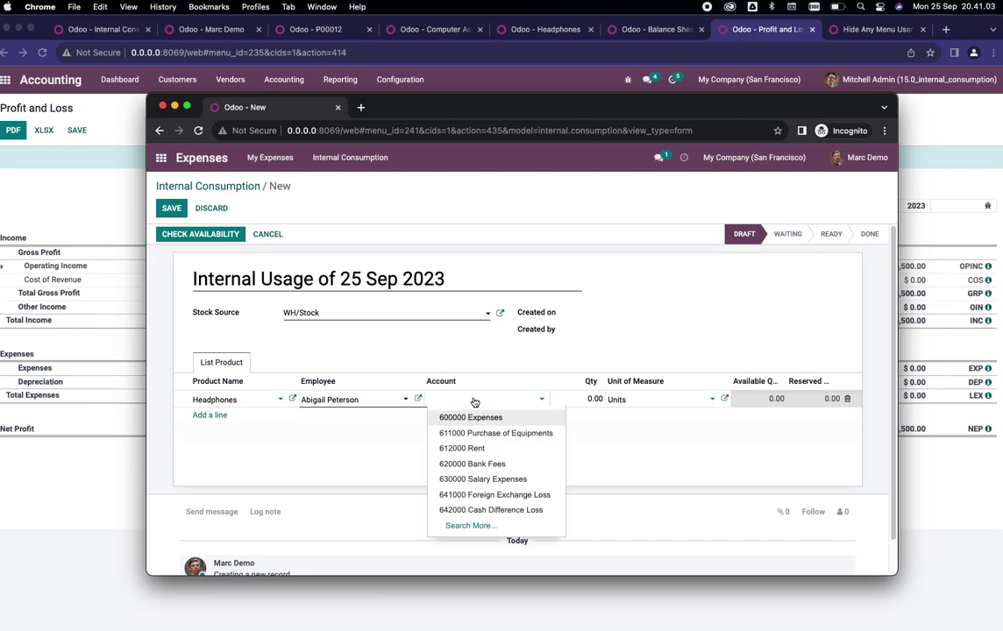
pyautogui.click(490, 527)
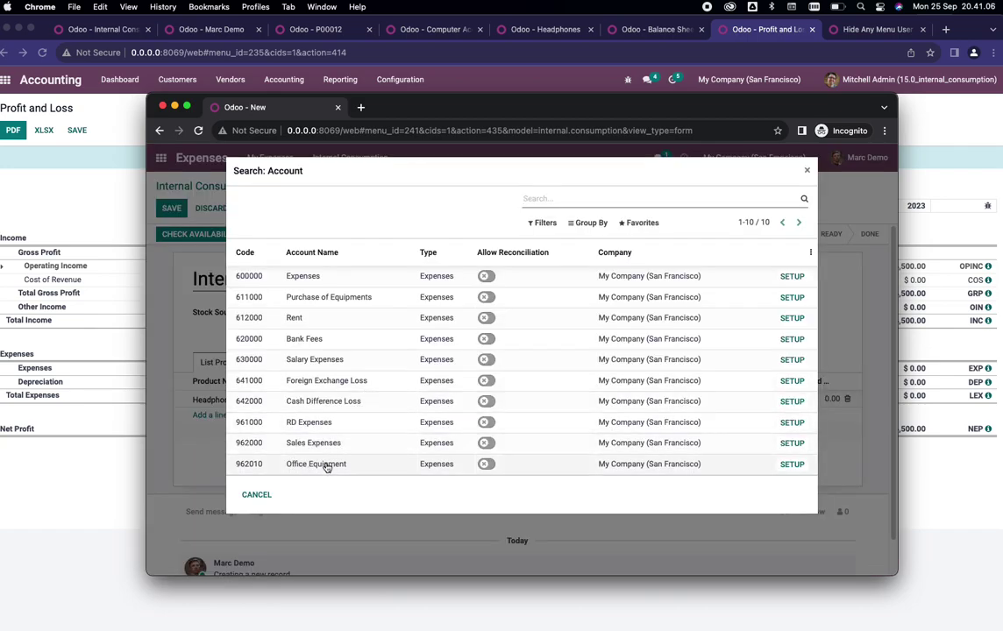
pyautogui.click(363, 466)
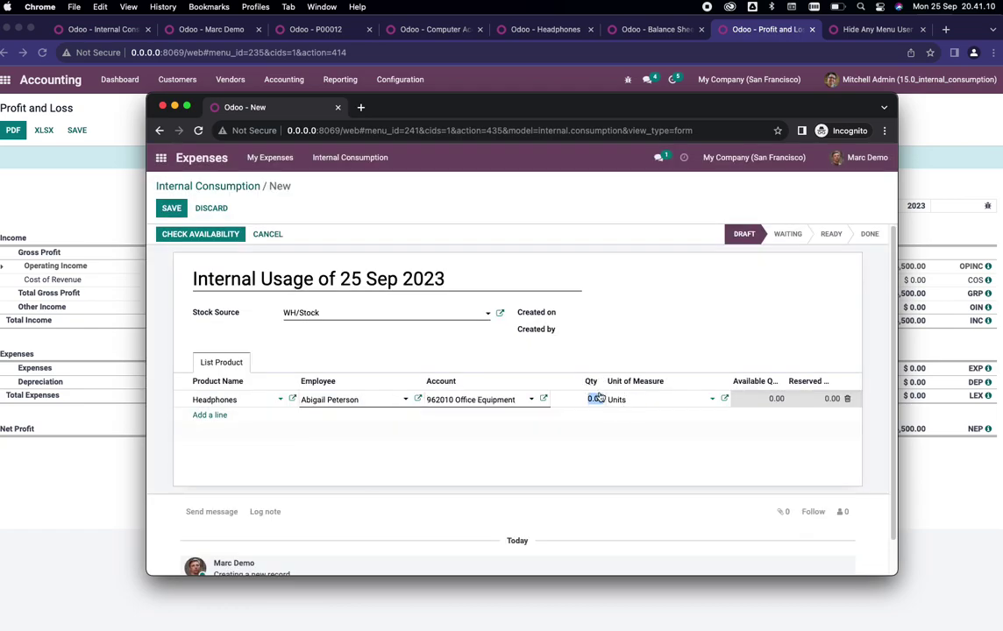
pyautogui.click(562, 413)
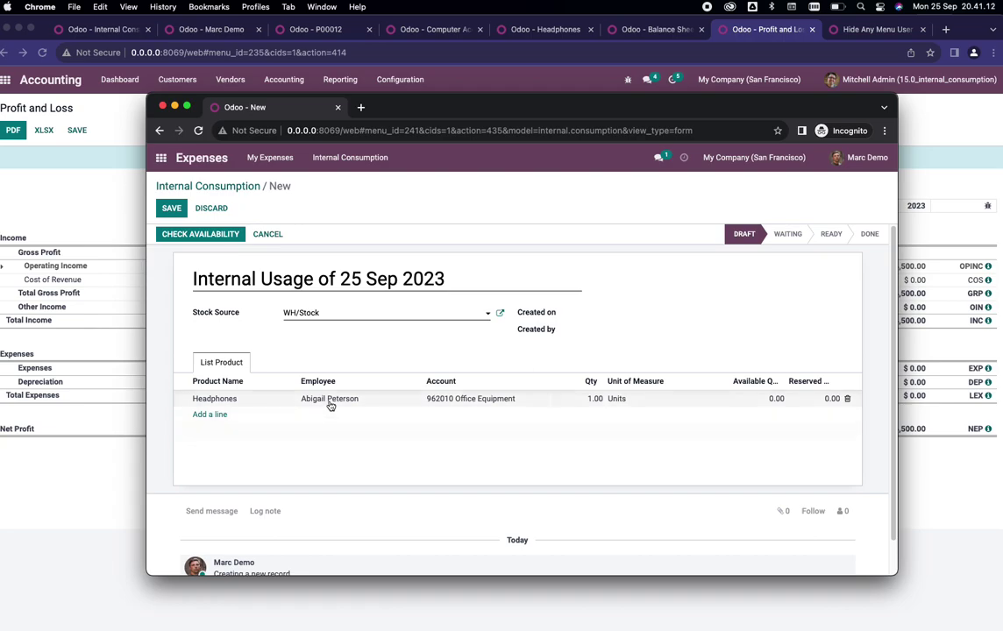
# Save the record, reserve the Headphones to reach Ready, and attempt validation, hitting an access error
pyautogui.click(170, 208)
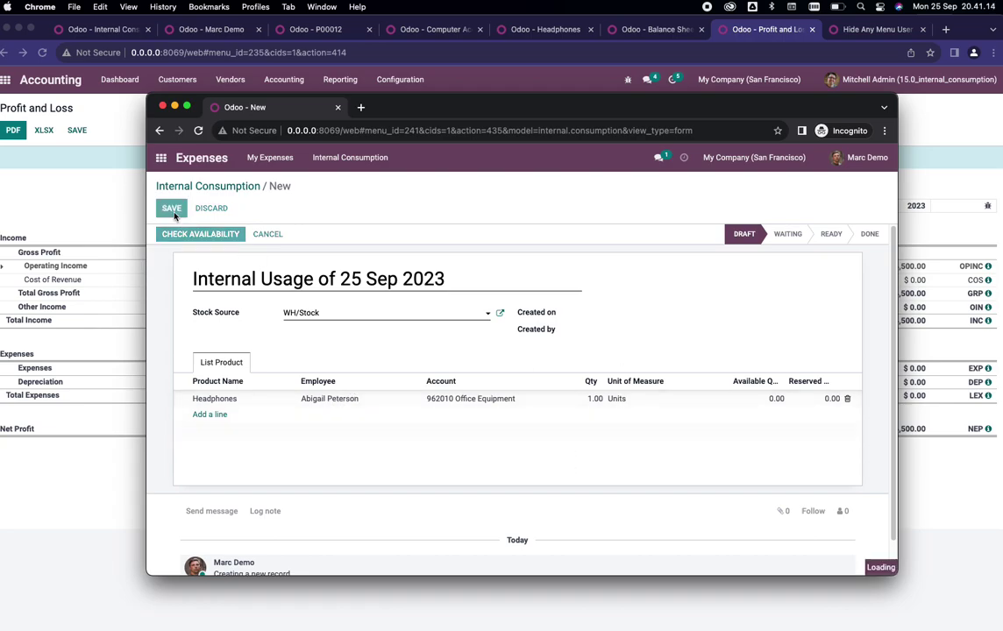
pyautogui.click(225, 239)
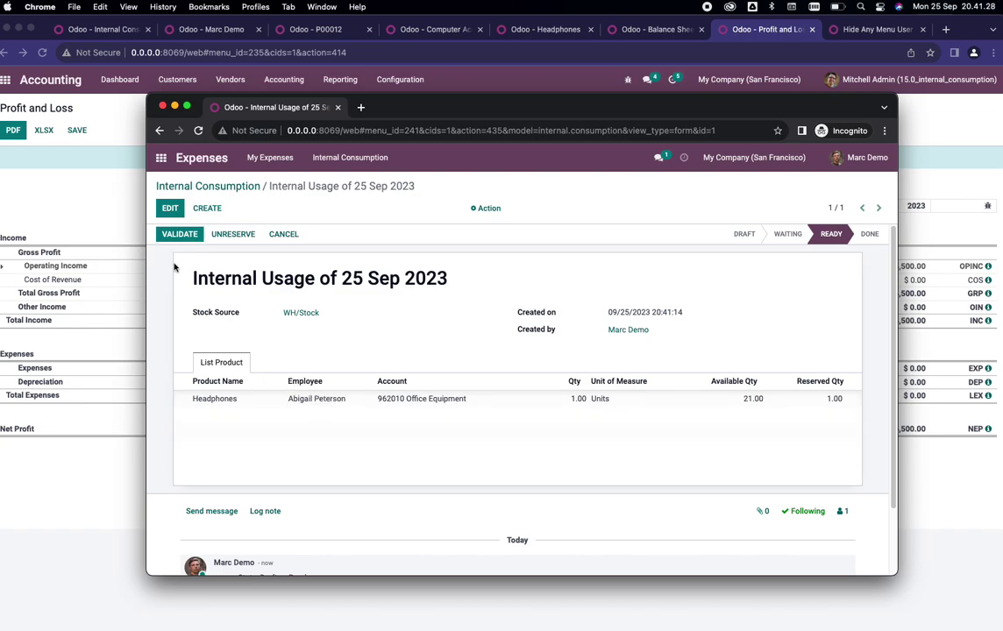
pyautogui.click(165, 233)
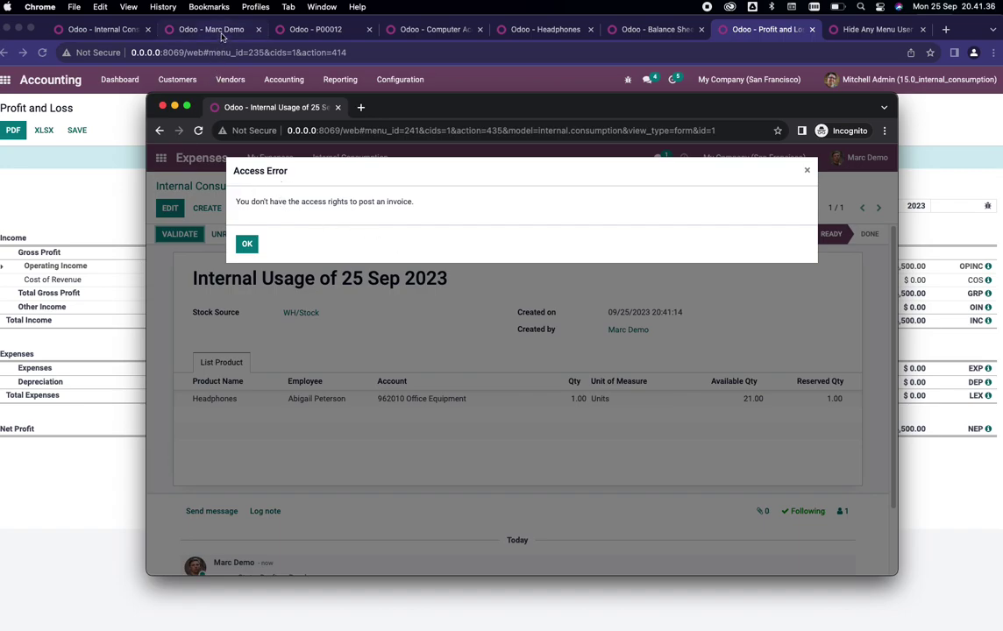
# Set the demo user's Accounting access right to Billing and save the user
pyautogui.click(198, 30)
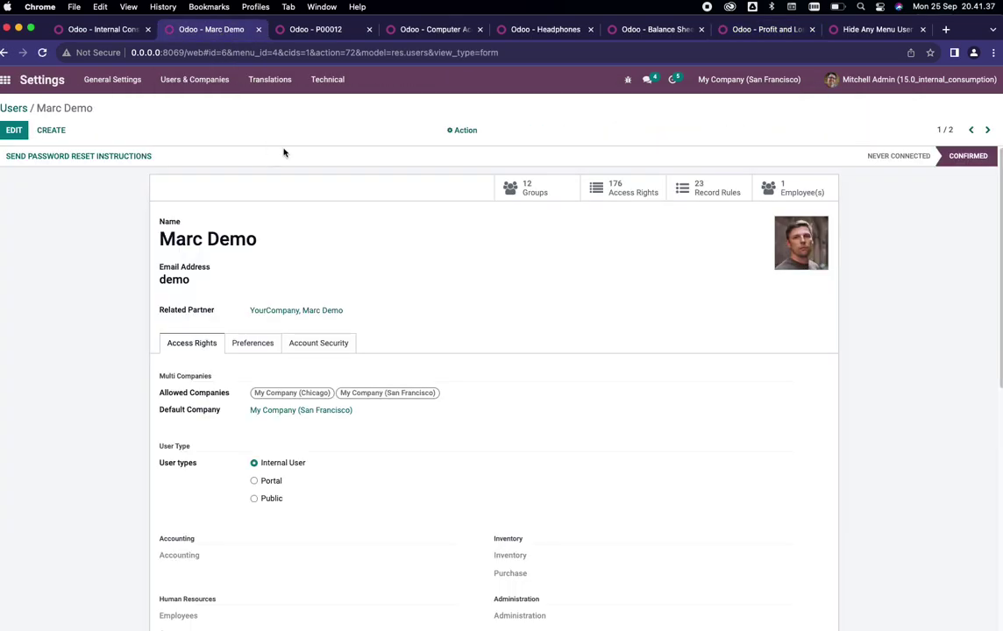
pyautogui.click(16, 131)
pyautogui.scroll(-2, 356, 373)
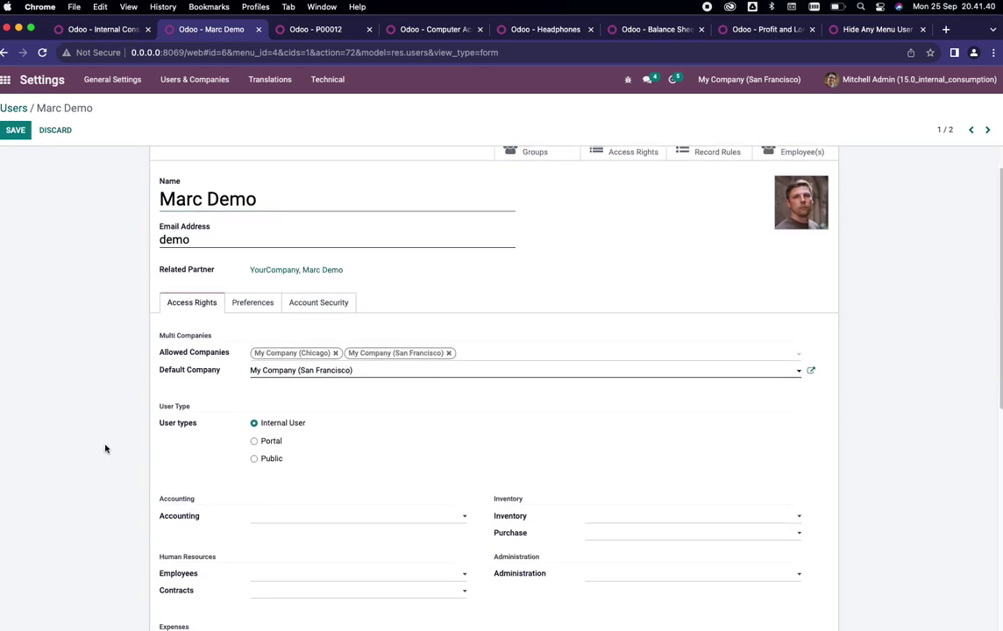
pyautogui.scroll(-2, 105, 449)
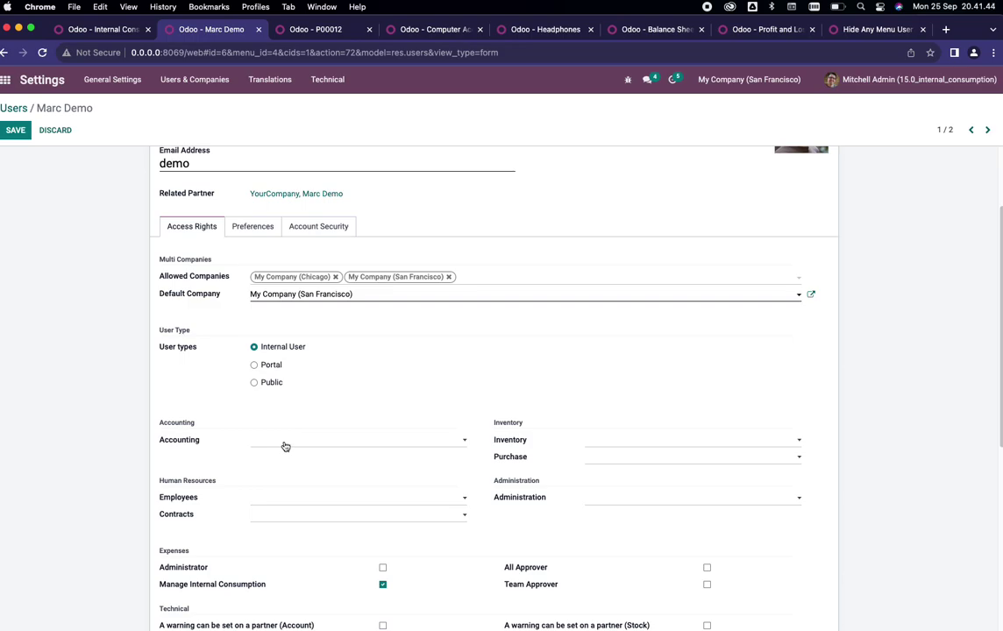
pyautogui.click(285, 446)
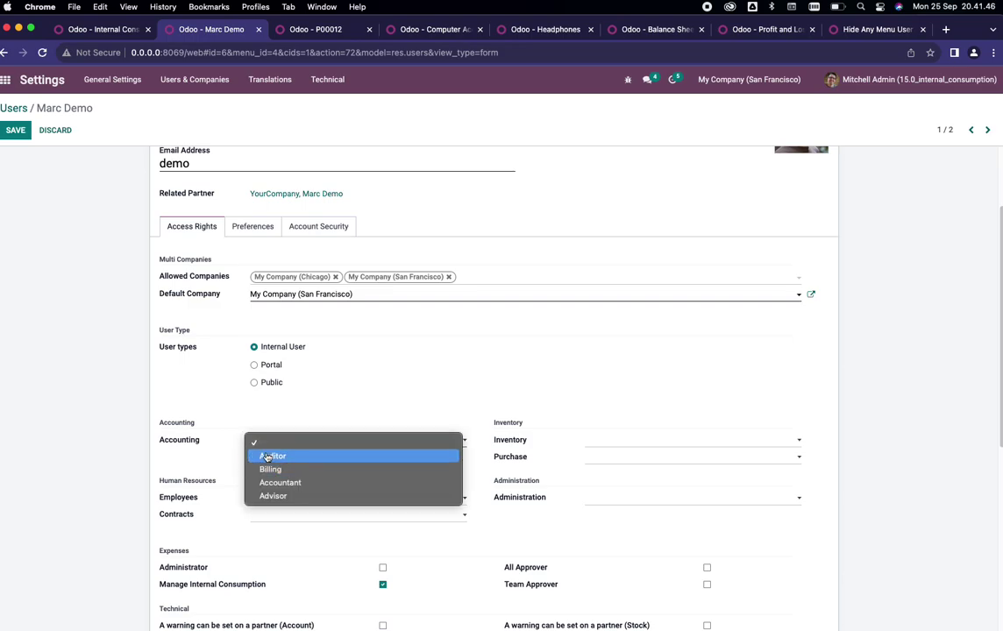
pyautogui.click(271, 470)
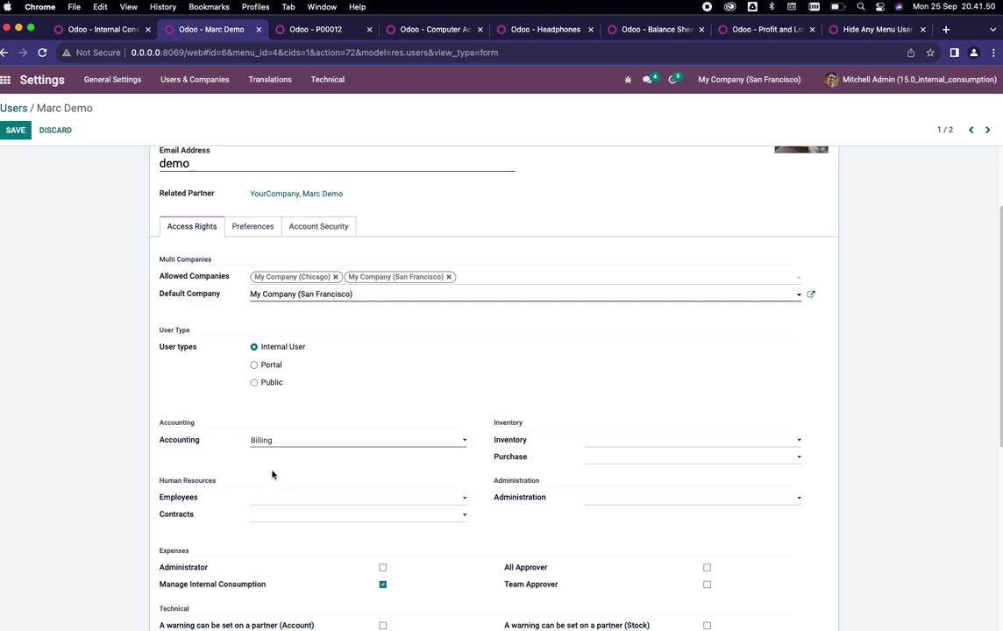
pyautogui.click(23, 135)
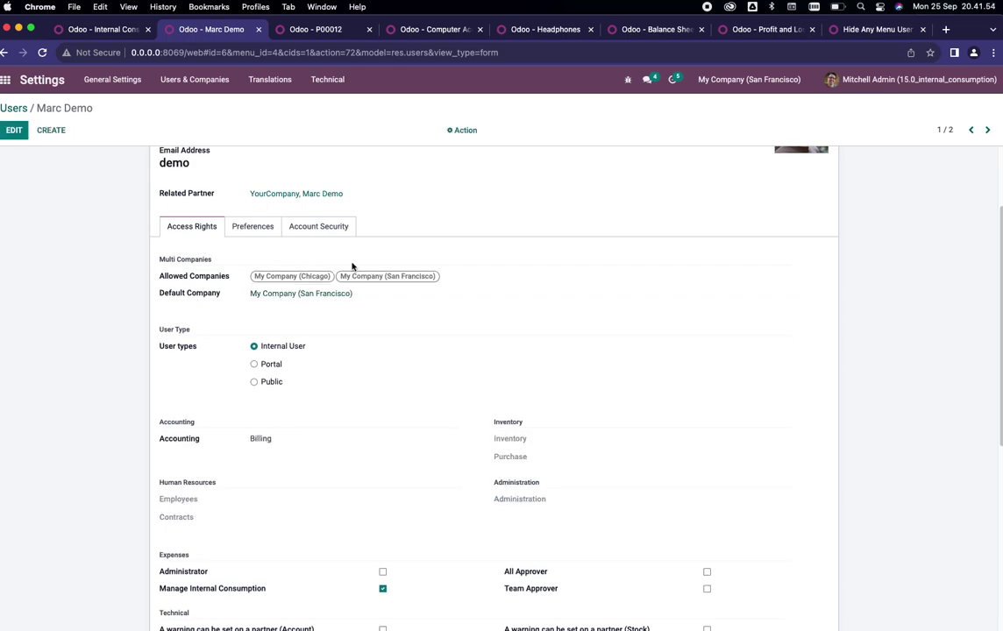
pyautogui.press('super+grave')
# Dismiss the access error and reload the demo user's home screen in a duplicated tab
pyautogui.click(247, 244)
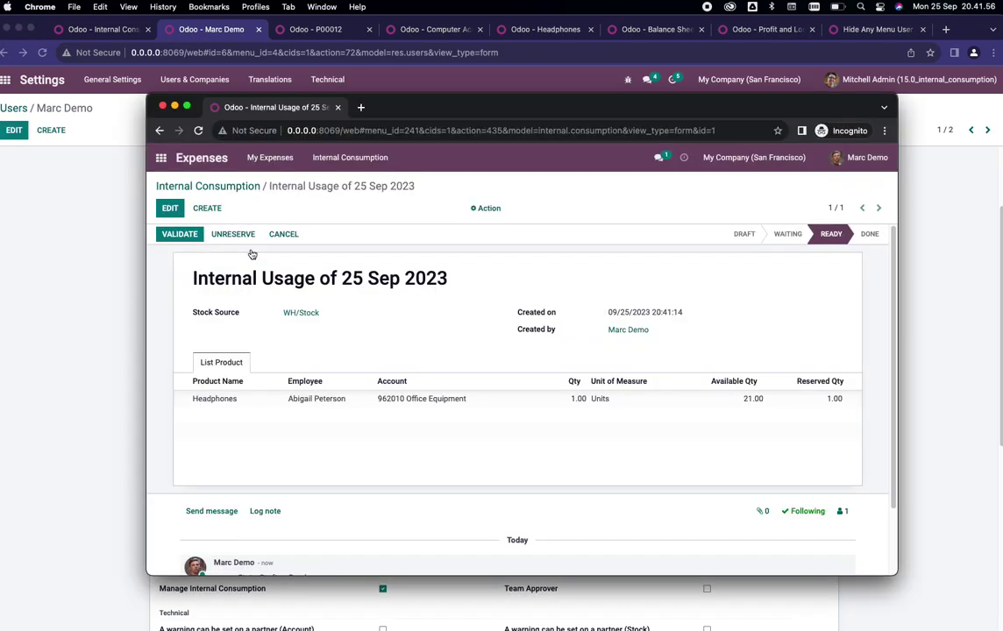
pyautogui.rightClick(299, 115)
pyautogui.click(307, 189)
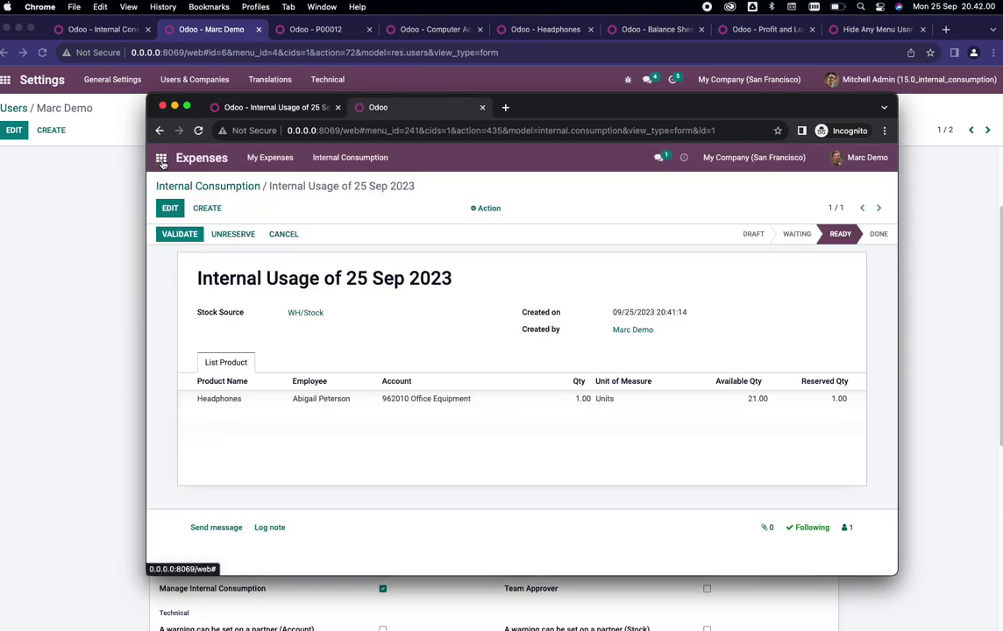
pyautogui.click(160, 157)
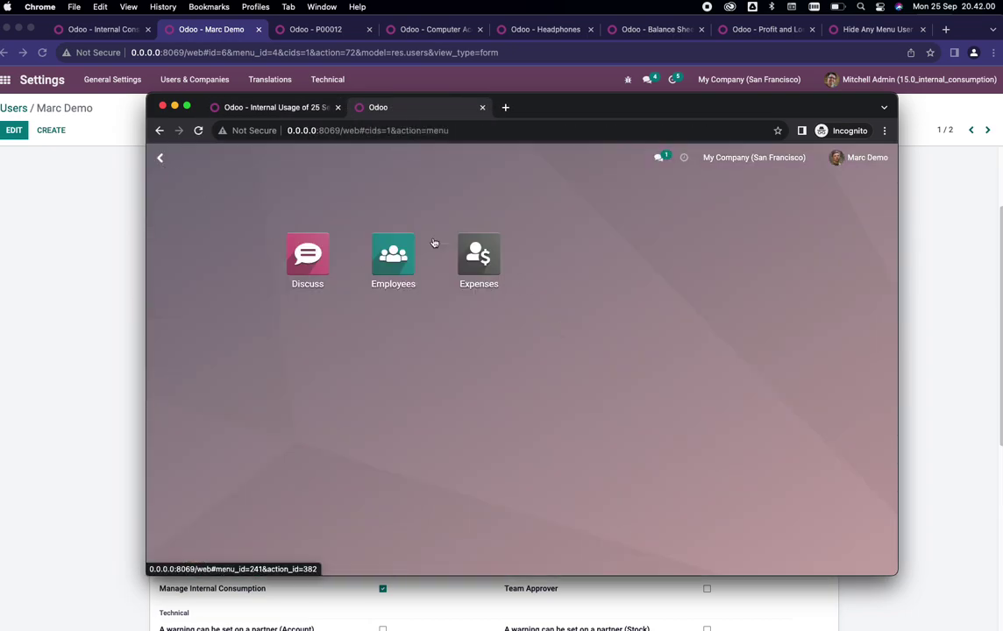
pyautogui.click(198, 130)
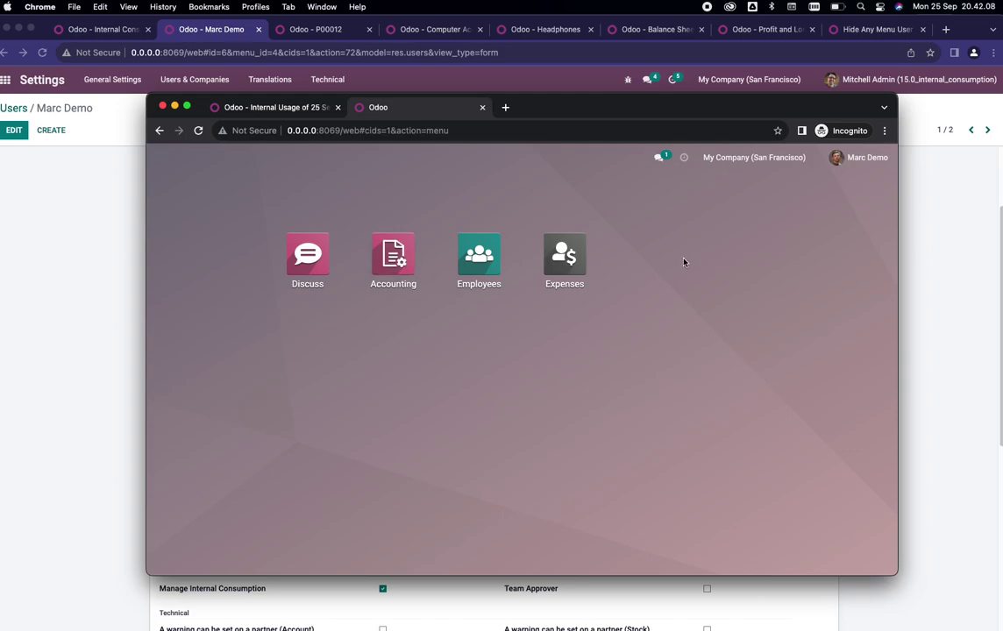
pyautogui.click(868, 30)
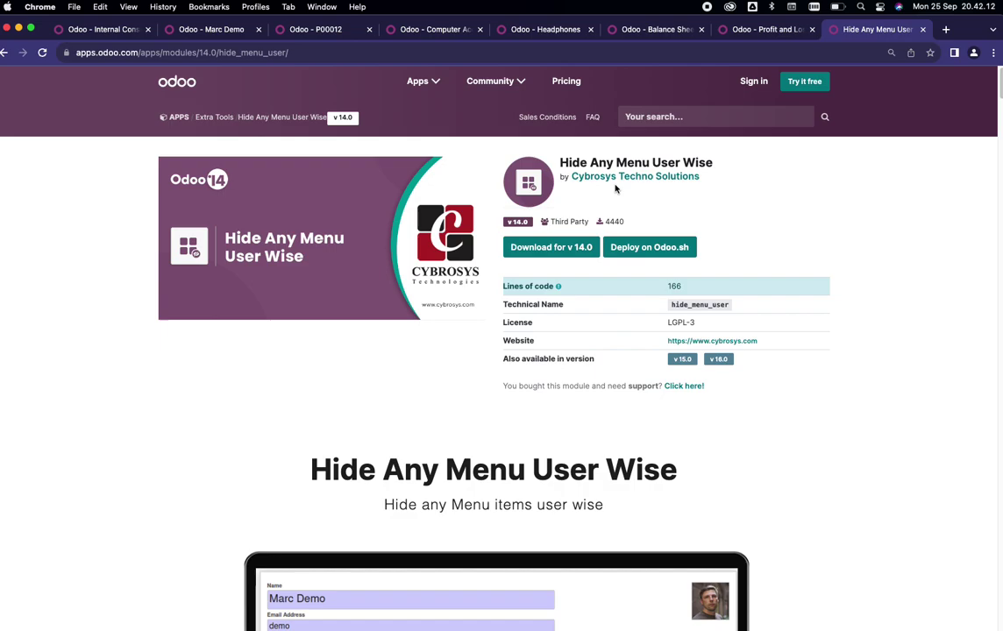
# Bring forward the demo user's window listing Discuss, Accounting, Employees and Expenses
pyautogui.moveTo(710, 166); pyautogui.dragTo(505, 142)
pyautogui.click(810, 239)
pyautogui.press('super+grave')
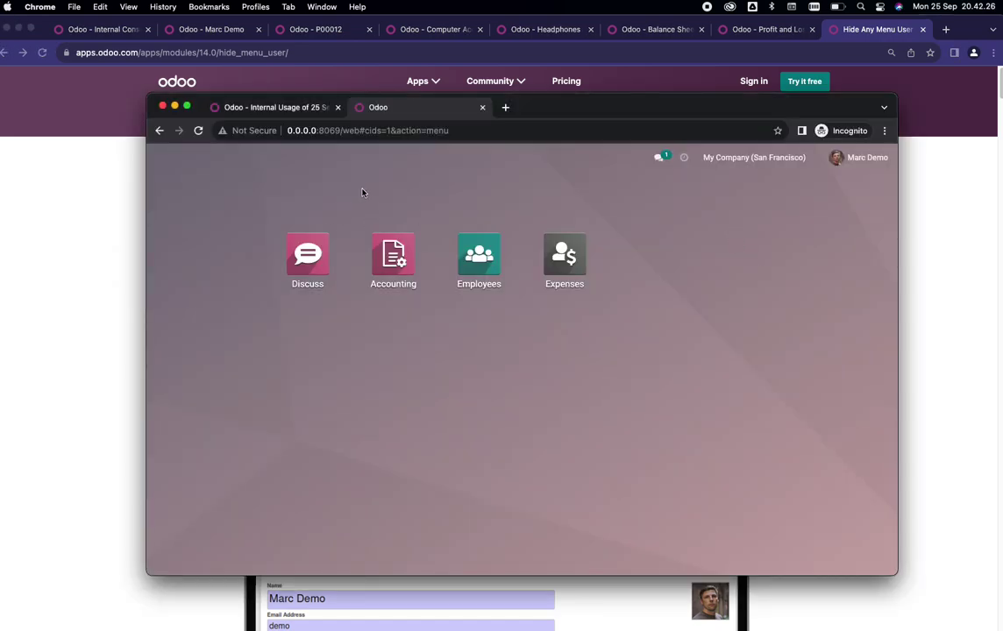
# Validate Internal Usage of 25 Sep 2023, consuming 1.00 Headphones
pyautogui.click(292, 108)
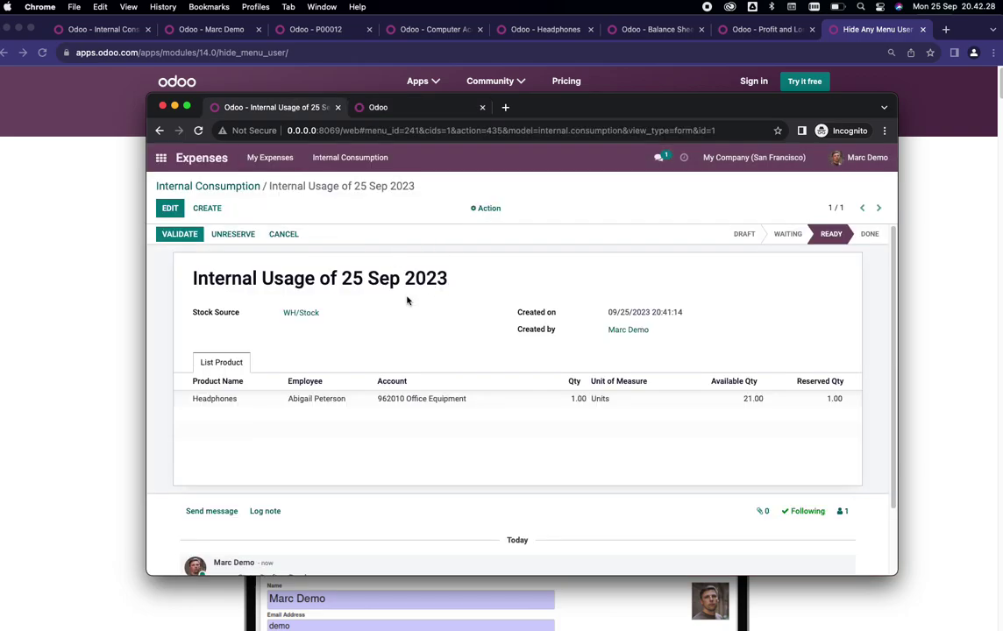
pyautogui.click(177, 235)
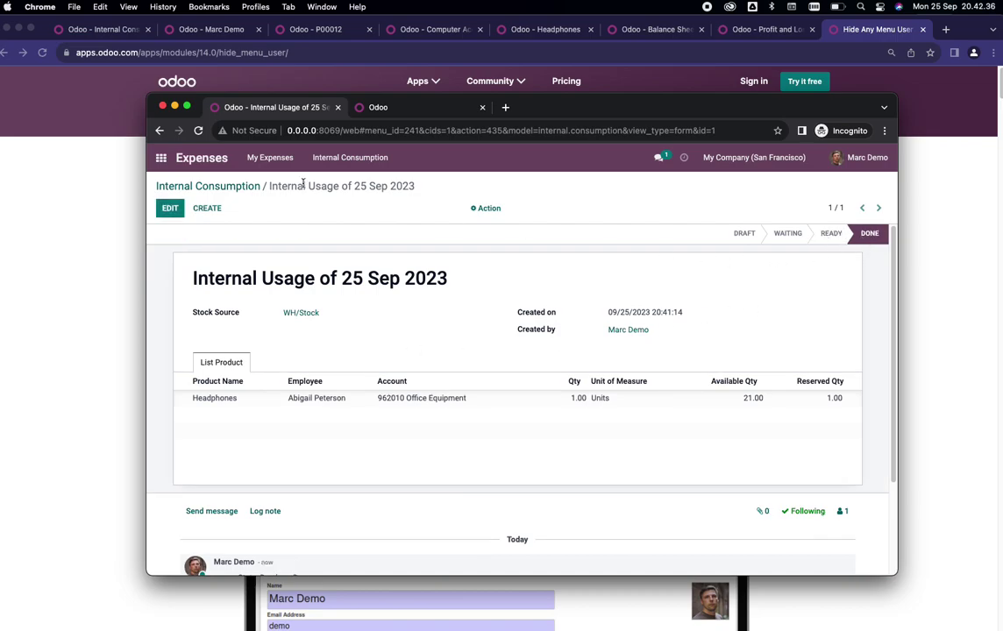
# Check the refreshed balance sheet's Stock Valuation, now $1,000.00
pyautogui.click(325, 29)
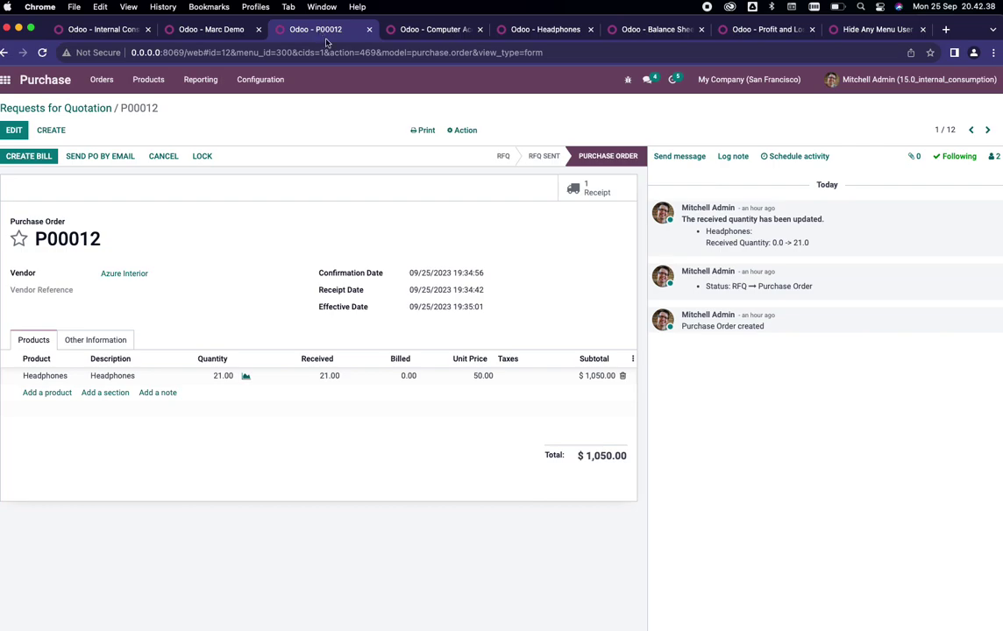
pyautogui.click(443, 31)
pyautogui.click(561, 32)
pyautogui.click(663, 31)
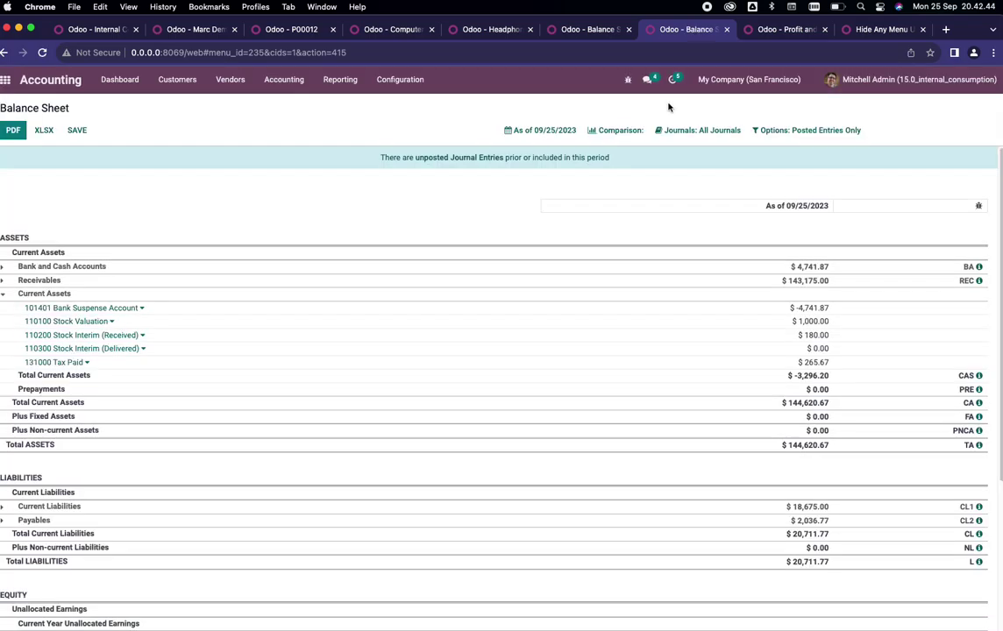
pyautogui.scroll(-2, 210, 314)
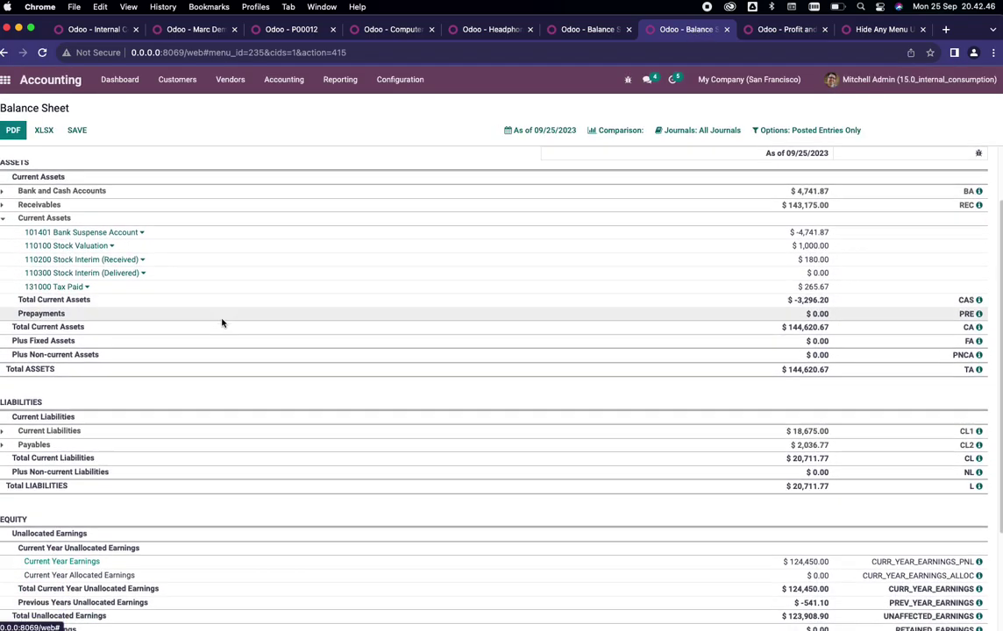
pyautogui.scroll(-4, 222, 322)
pyautogui.scroll(6, 226, 342)
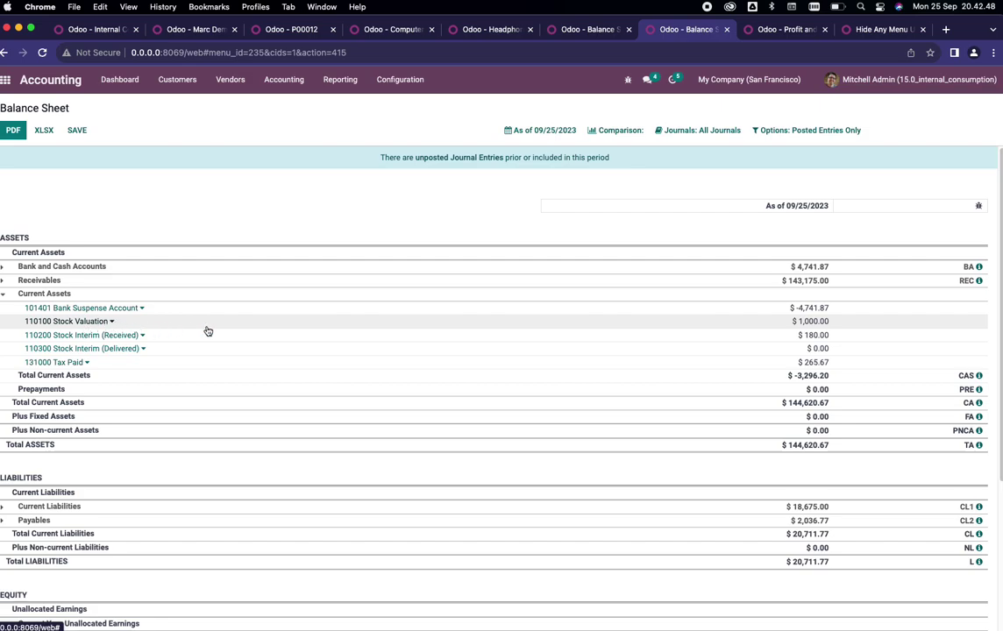
pyautogui.moveTo(840, 325); pyautogui.dragTo(164, 325)
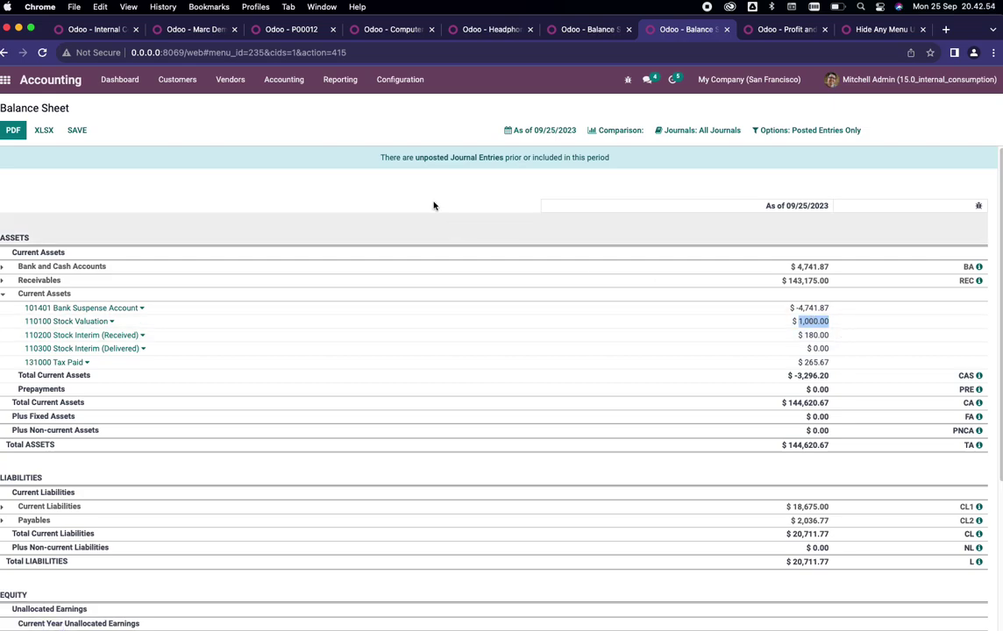
# Compare it with the Headphones' $50.00 cost and the earlier $1,050.00 balance sheet
pyautogui.click(386, 29)
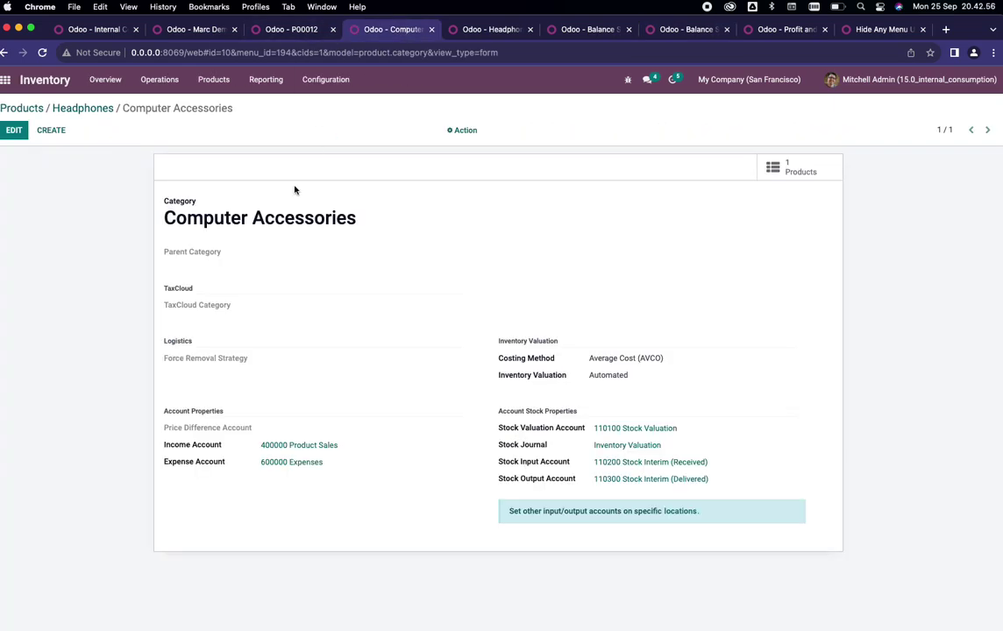
pyautogui.click(74, 109)
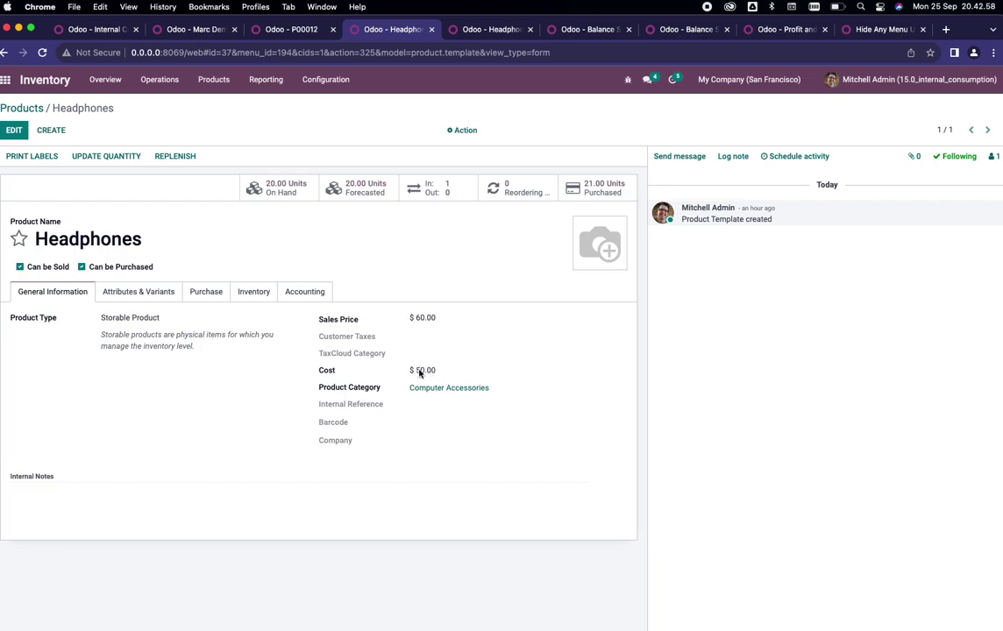
pyautogui.doubleClick(418, 372)
pyautogui.click(591, 37)
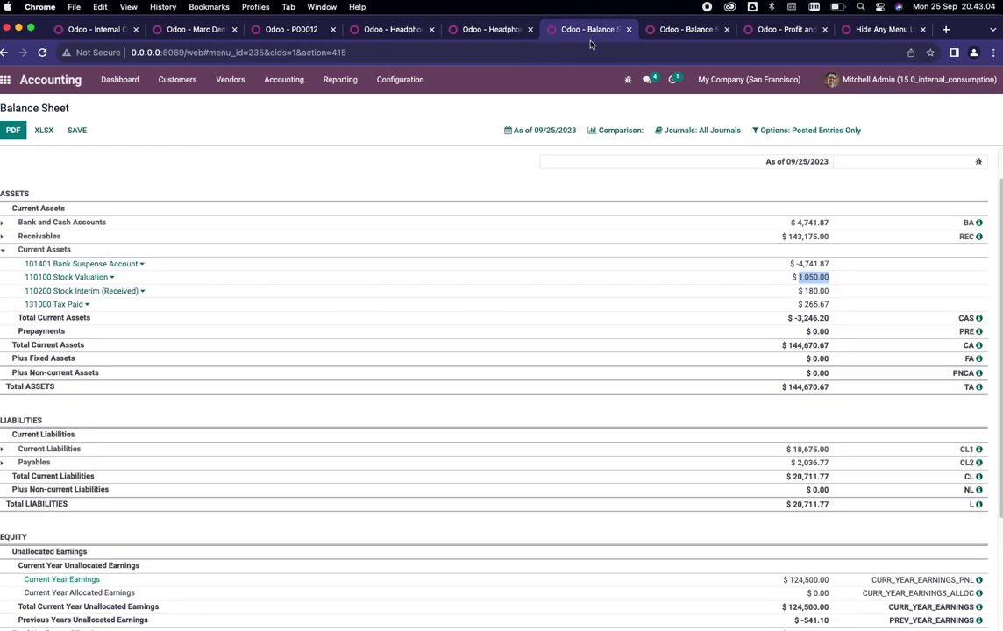
pyautogui.click(686, 31)
# Refresh Profit and Loss and expand Expenses to find $50.00 under 962010 Office Equipment
pyautogui.click(785, 36)
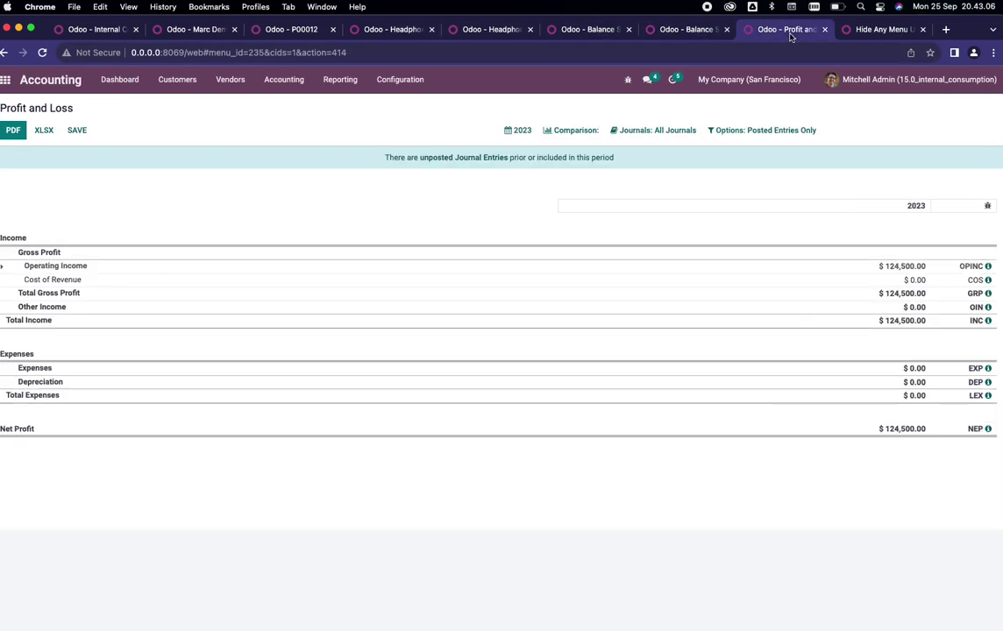
pyautogui.rightClick(804, 29)
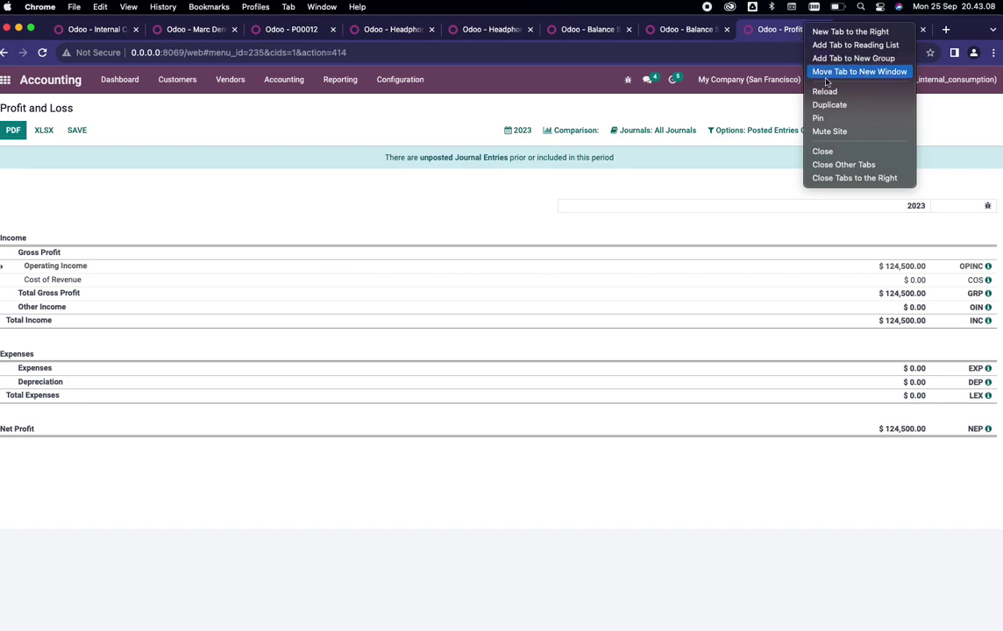
pyautogui.click(828, 102)
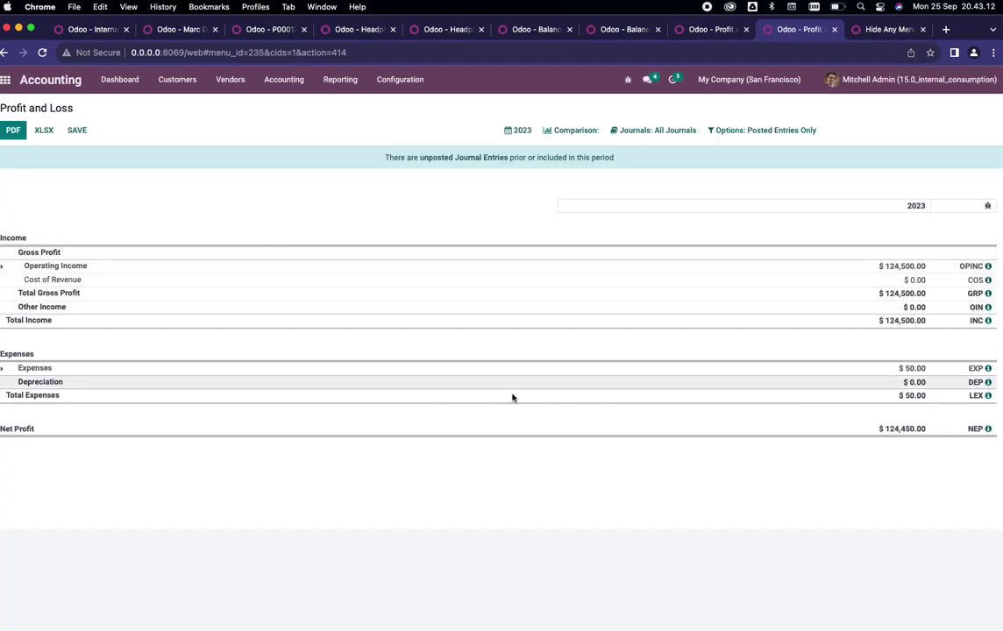
pyautogui.click(26, 372)
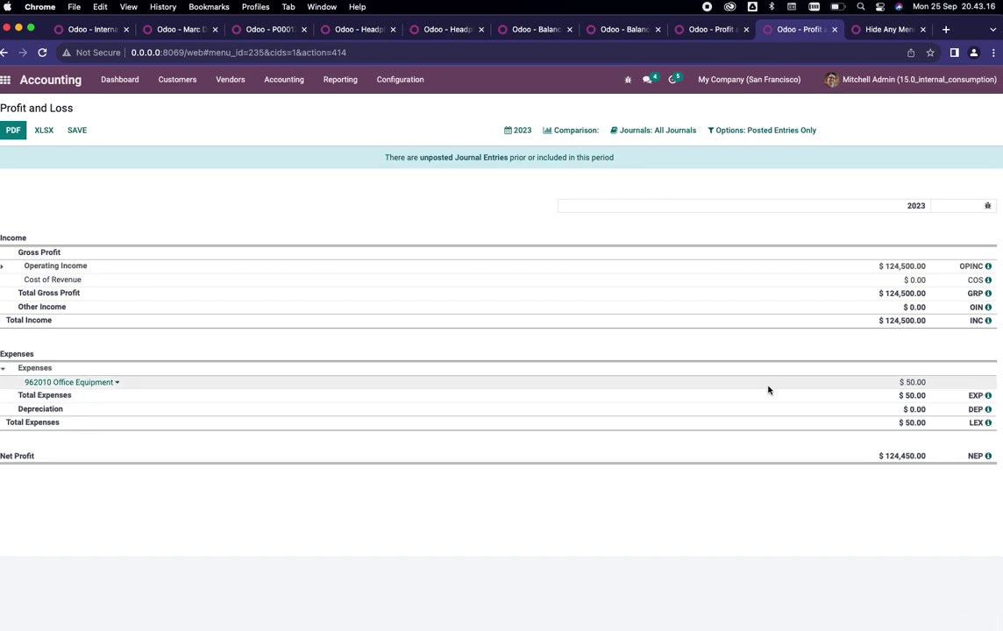
pyautogui.press('super+grave')
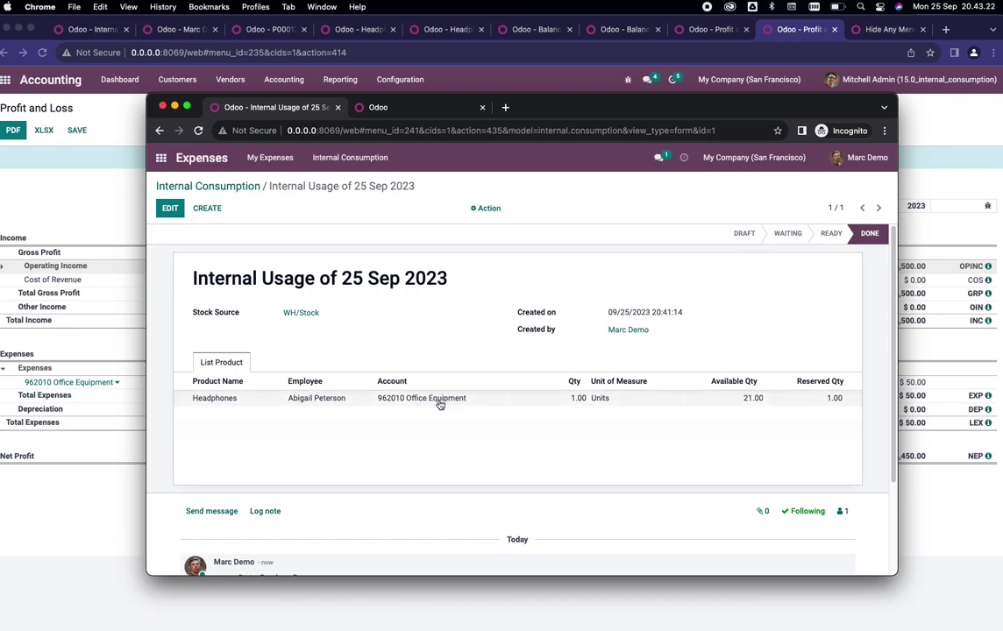
pyautogui.press('super+grave')
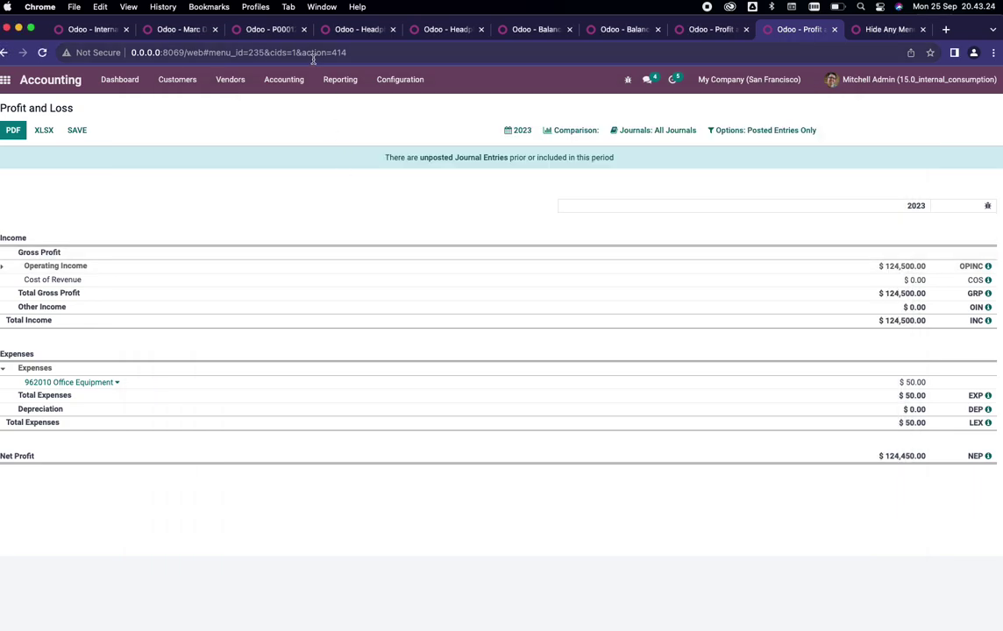
pyautogui.click(363, 32)
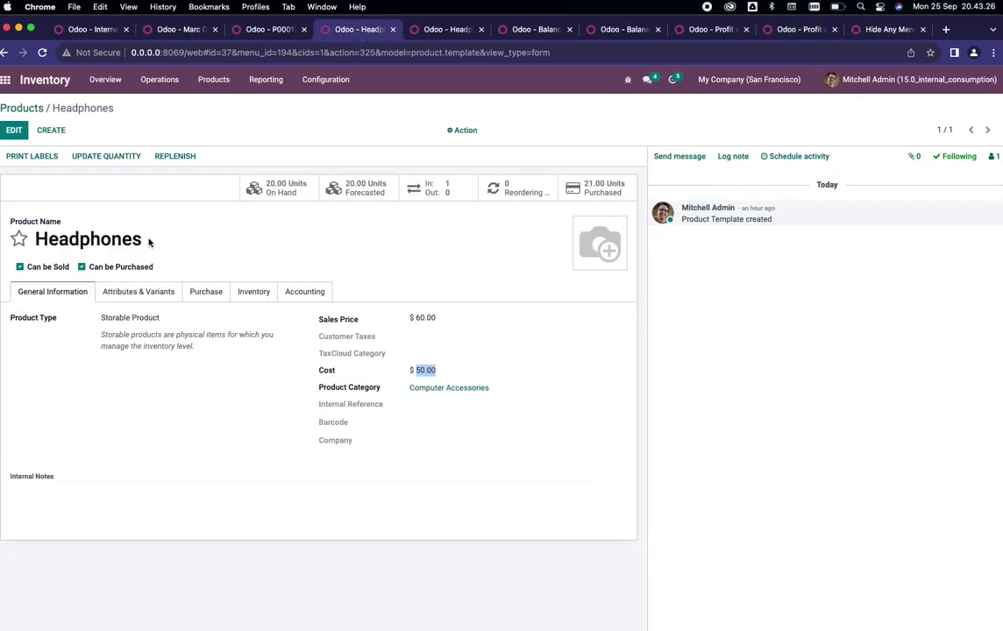
# From the Headphones In/Out moves, open the Internal Usage of 25 Sep 2023 move (1.00 done)
pyautogui.click(311, 274)
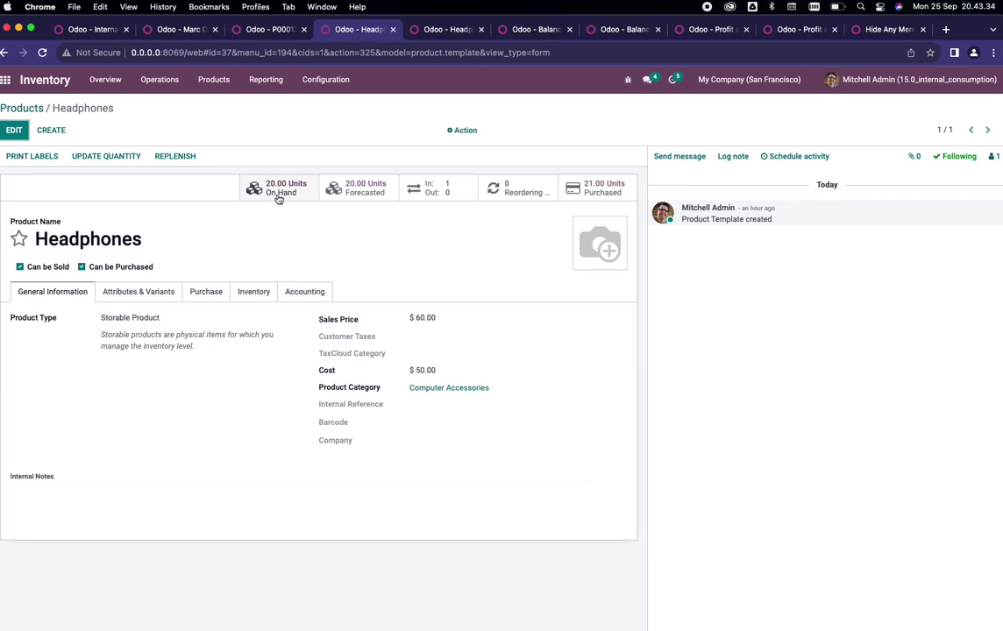
pyautogui.click(433, 195)
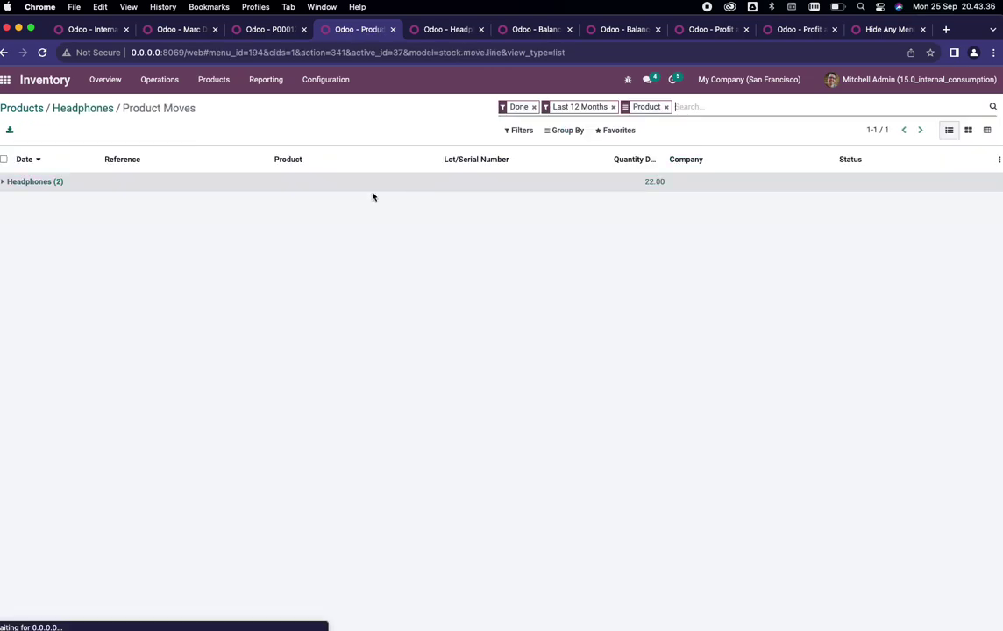
pyautogui.click(60, 184)
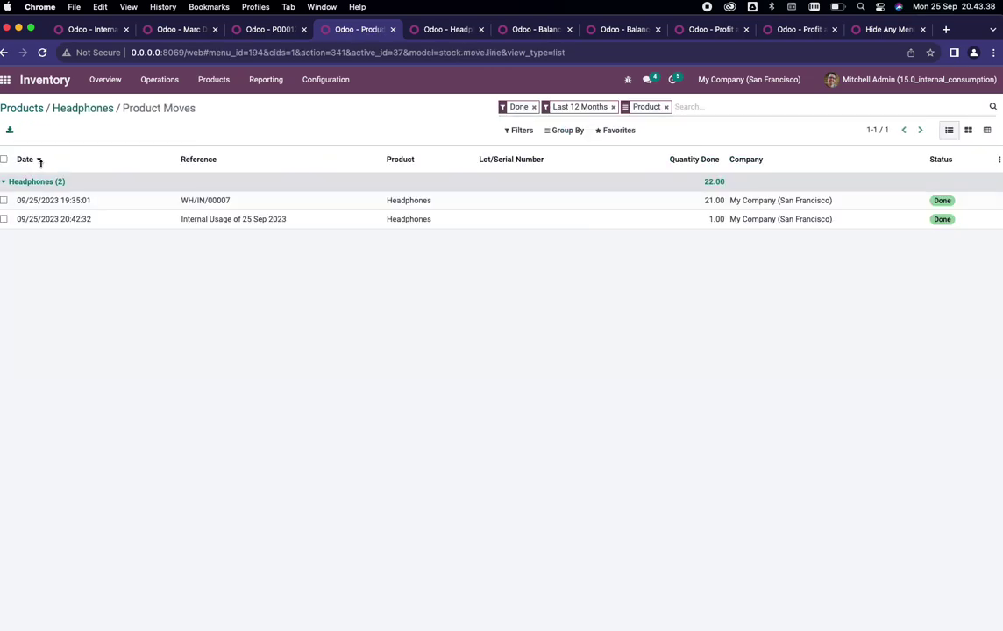
pyautogui.moveTo(296, 226); pyautogui.dragTo(184, 225)
pyautogui.click(189, 233)
pyautogui.click(249, 222)
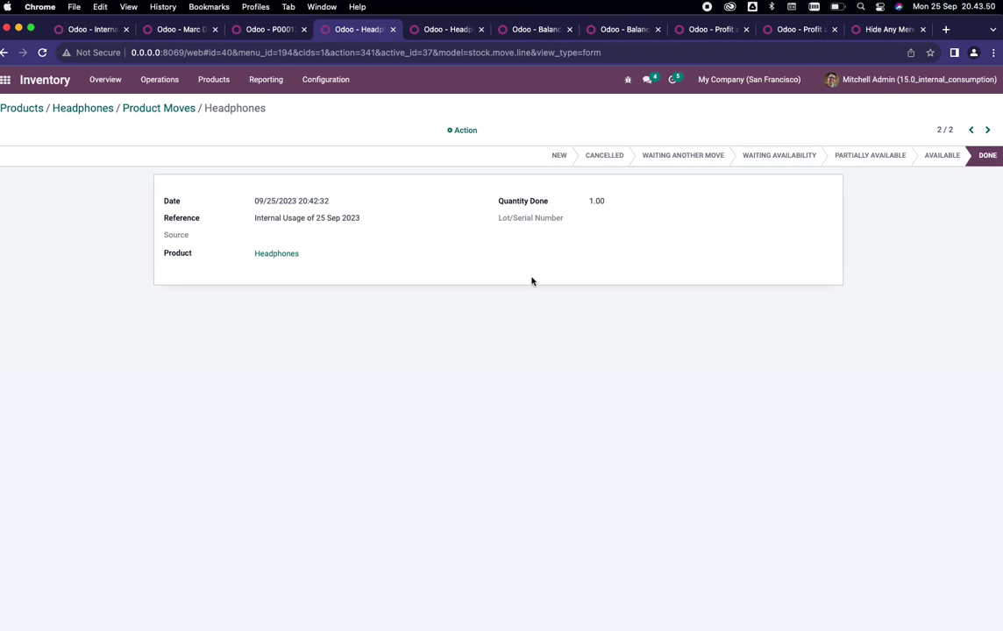
pyautogui.press('super+grave')
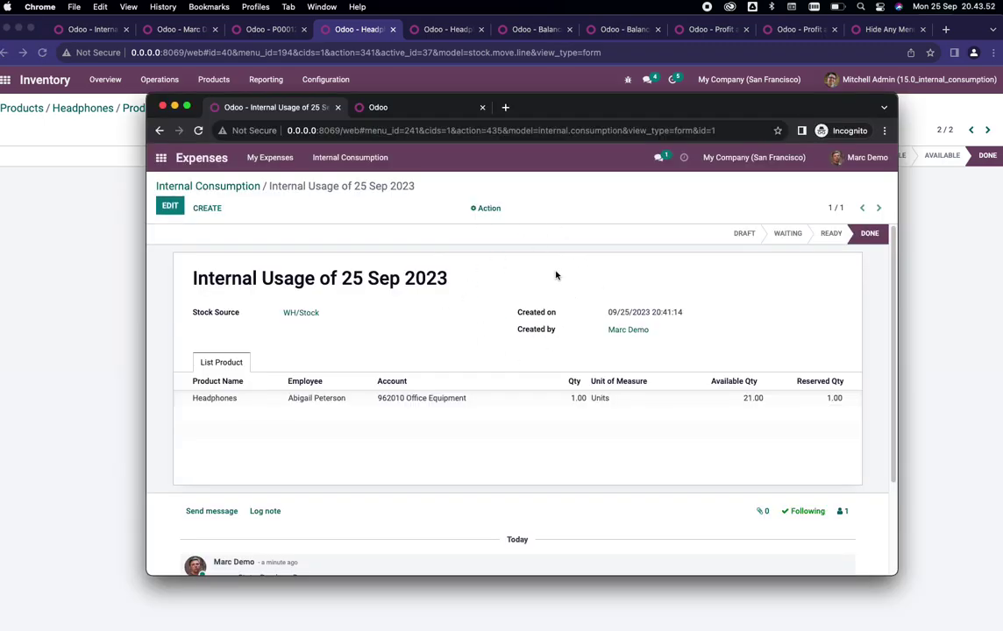
pyautogui.press('super+grave')
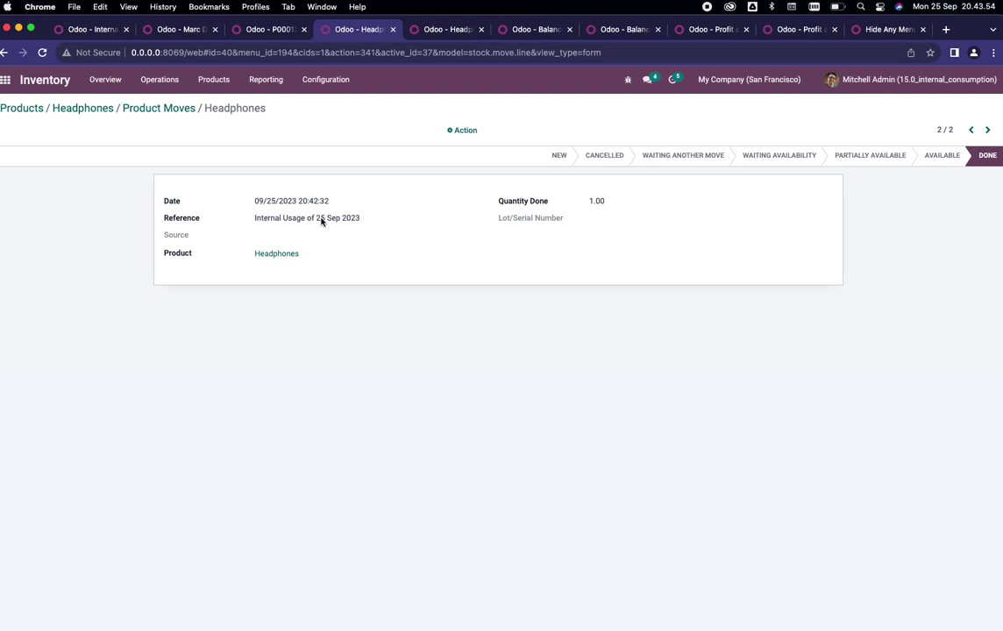